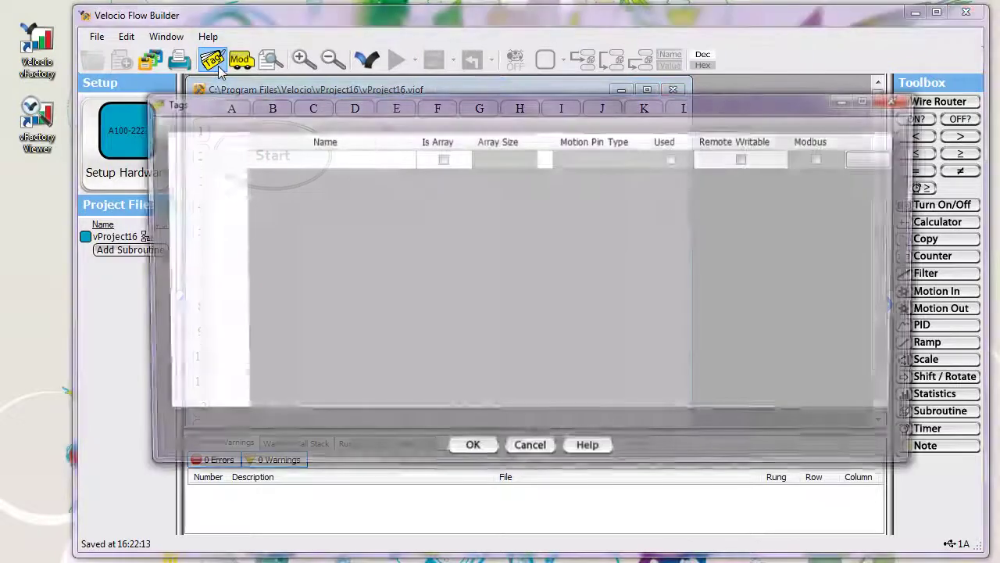
# Check the ui16 register tags, then add a bit register tag named myBit and make it remote writable.
pyautogui.click(211, 280)
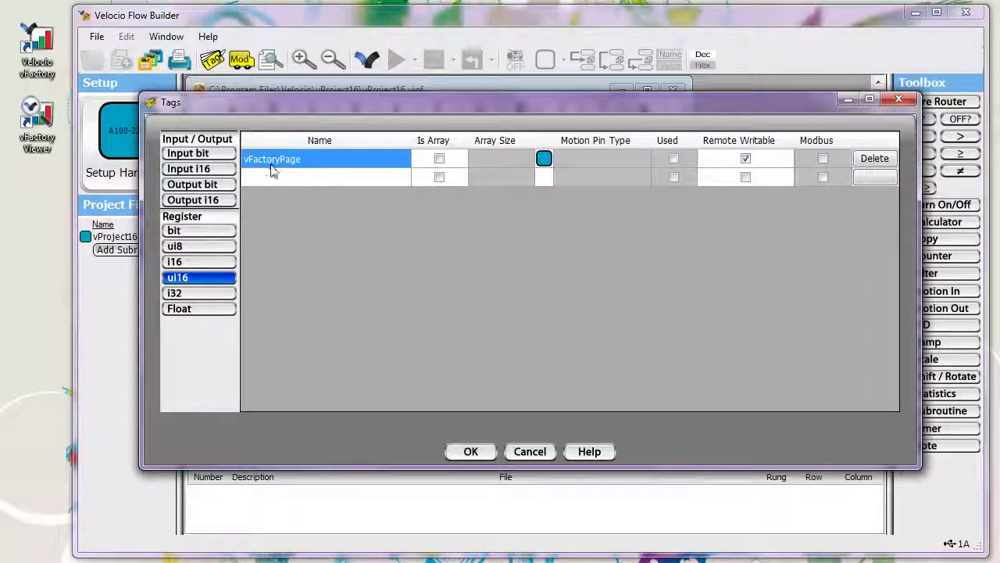
pyautogui.click(216, 232)
pyautogui.click(283, 160)
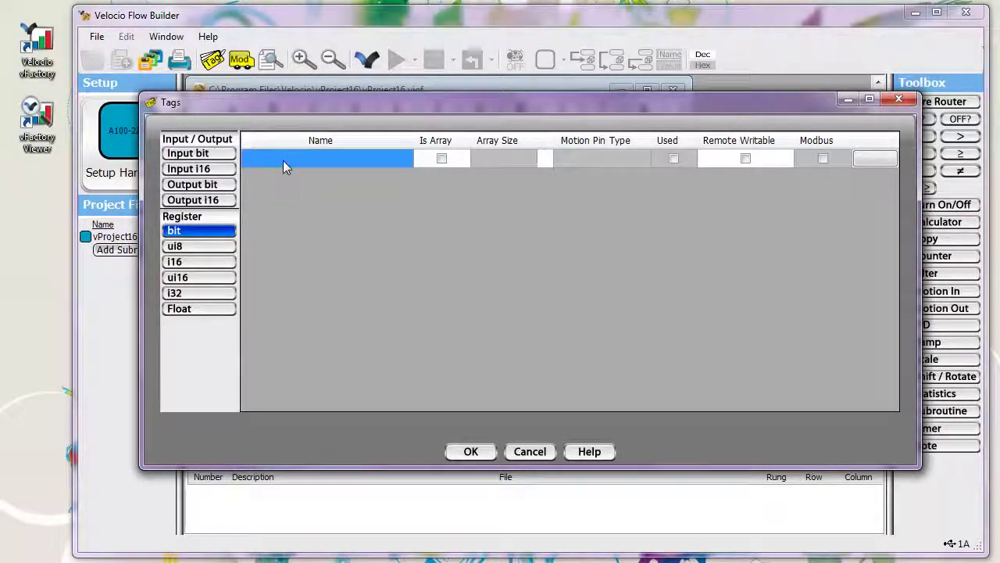
pyautogui.write('my')
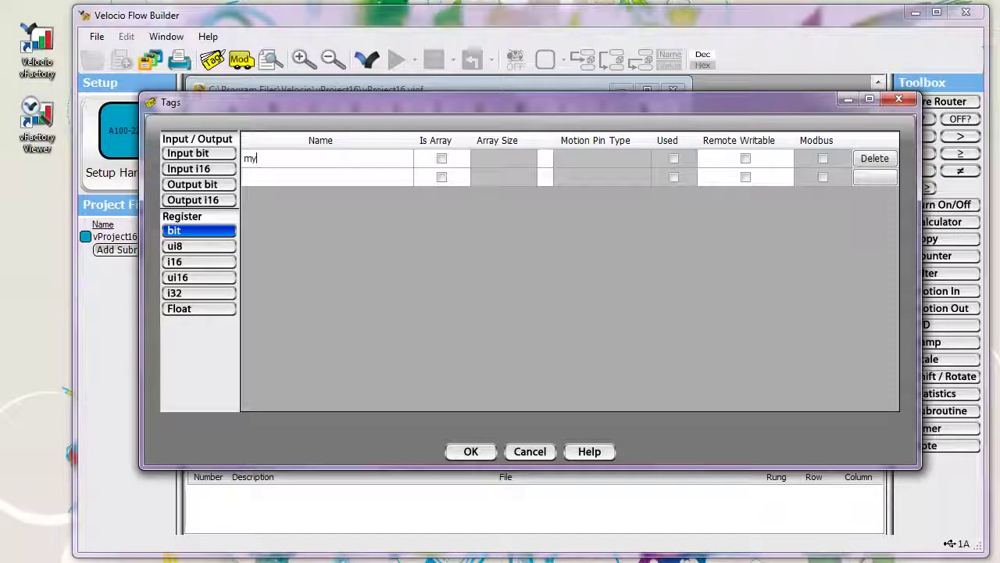
pyautogui.write('Bit')
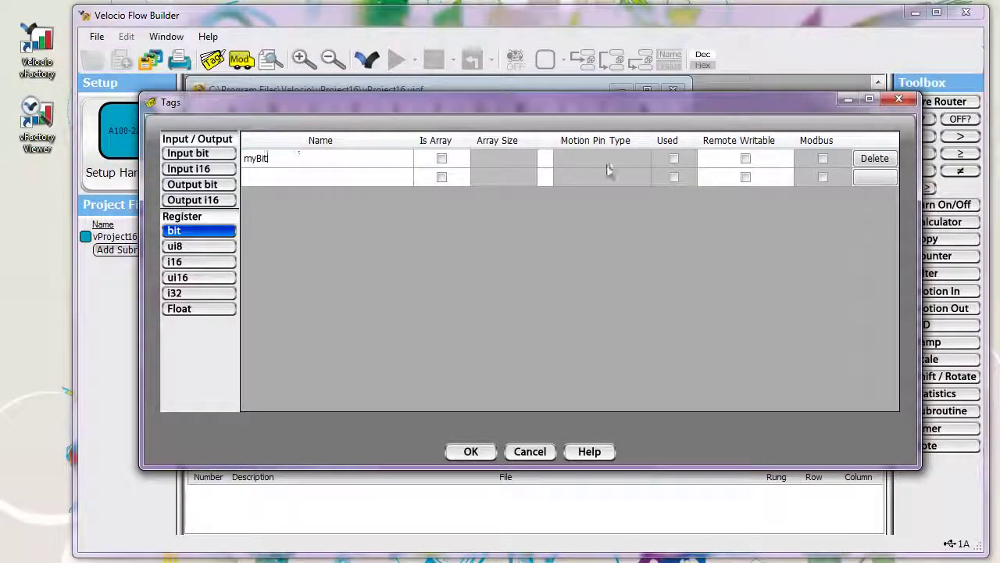
pyautogui.click(745, 160)
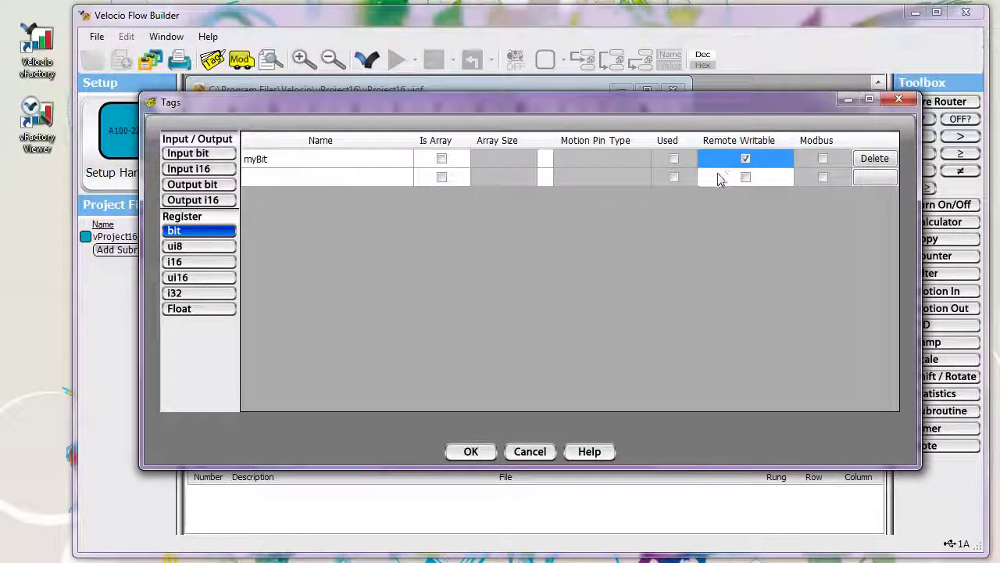
# Add an i32 register tag named myI32 and make it remote writable.
pyautogui.click(203, 301)
pyautogui.click(305, 161)
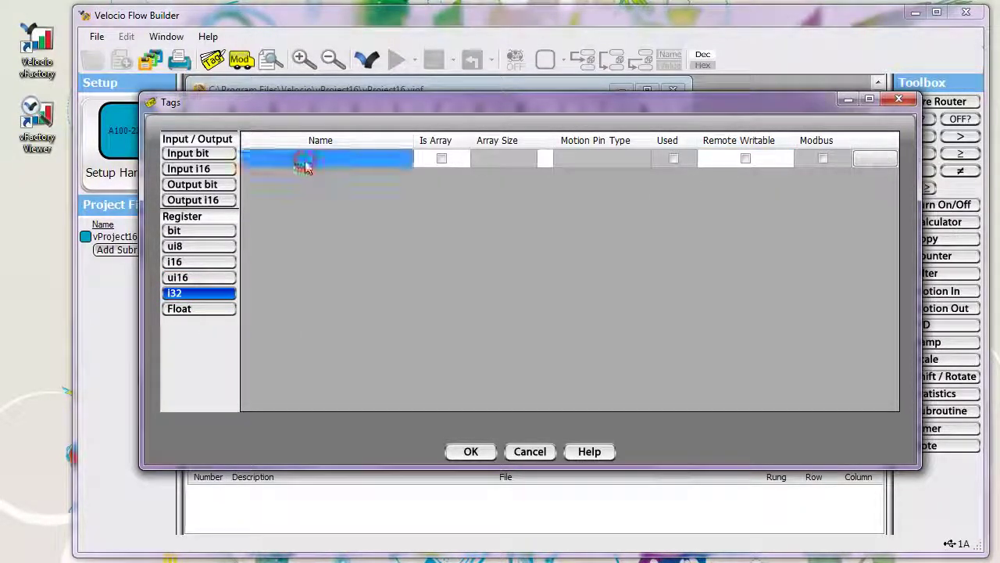
pyautogui.write('myI32')
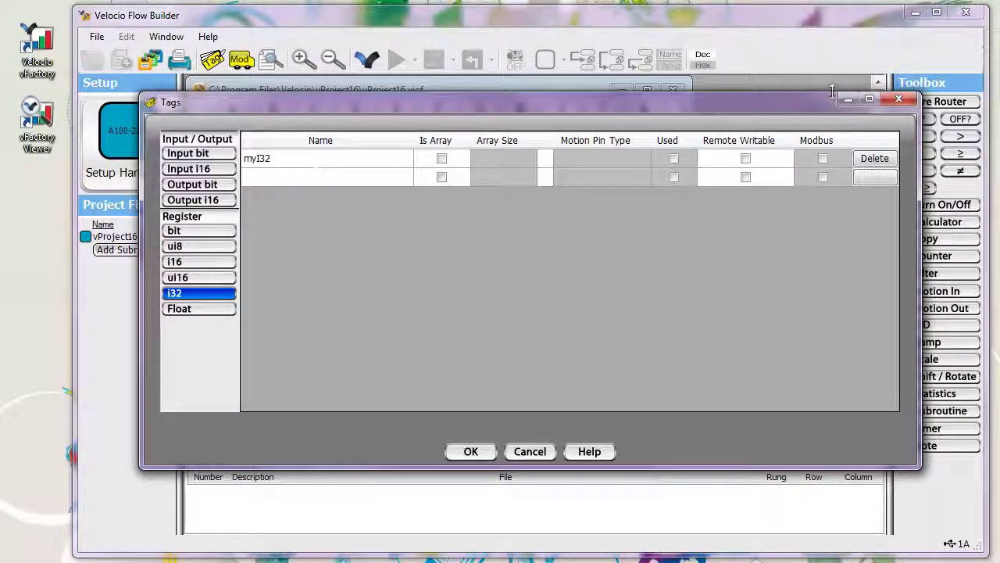
pyautogui.click(746, 159)
# Add a Float register tag named myFloat, make it remote writable, and accept the tag changes.
pyautogui.click(219, 309)
pyautogui.click(270, 157)
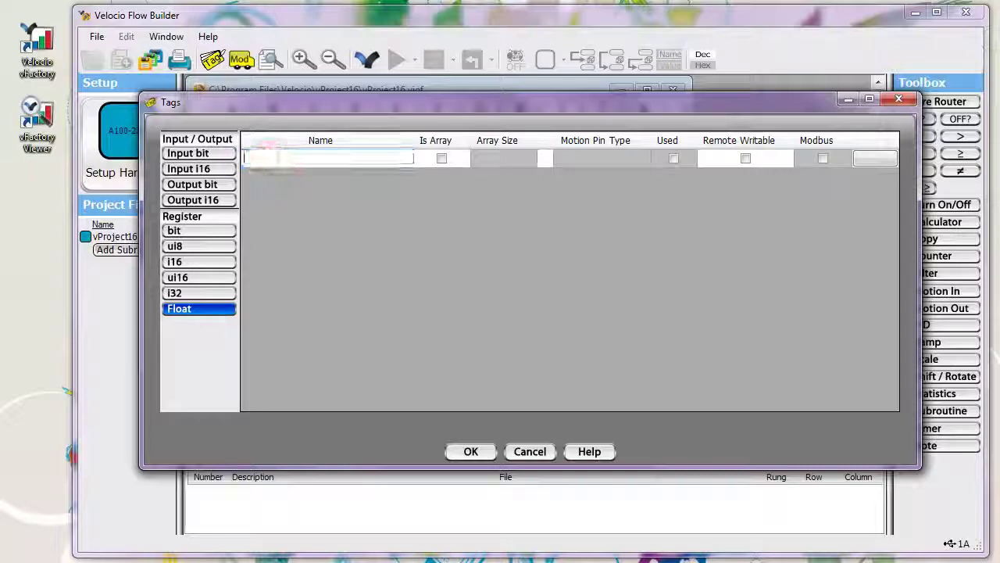
pyautogui.write('myFloat')
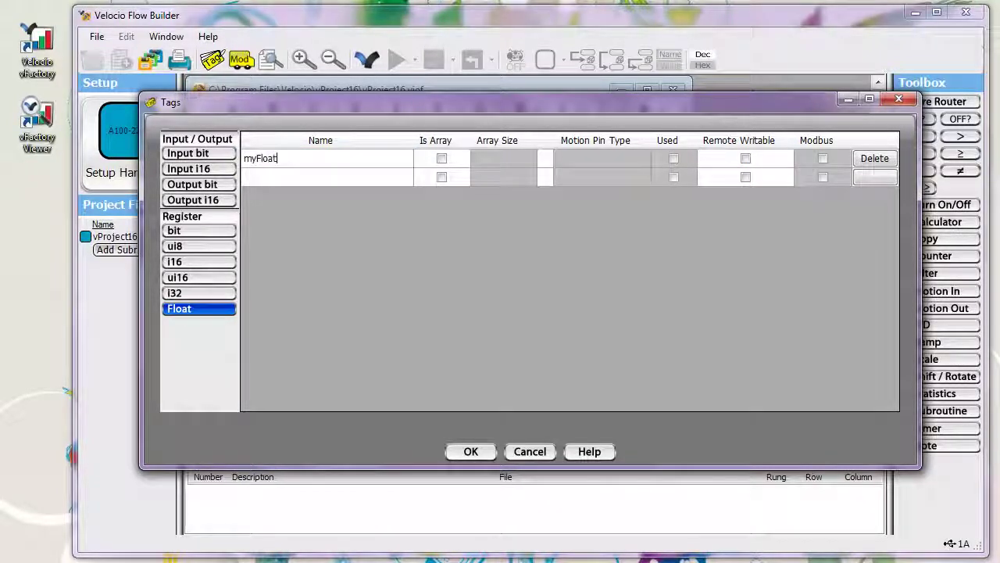
pyautogui.click(746, 158)
pyautogui.click(459, 454)
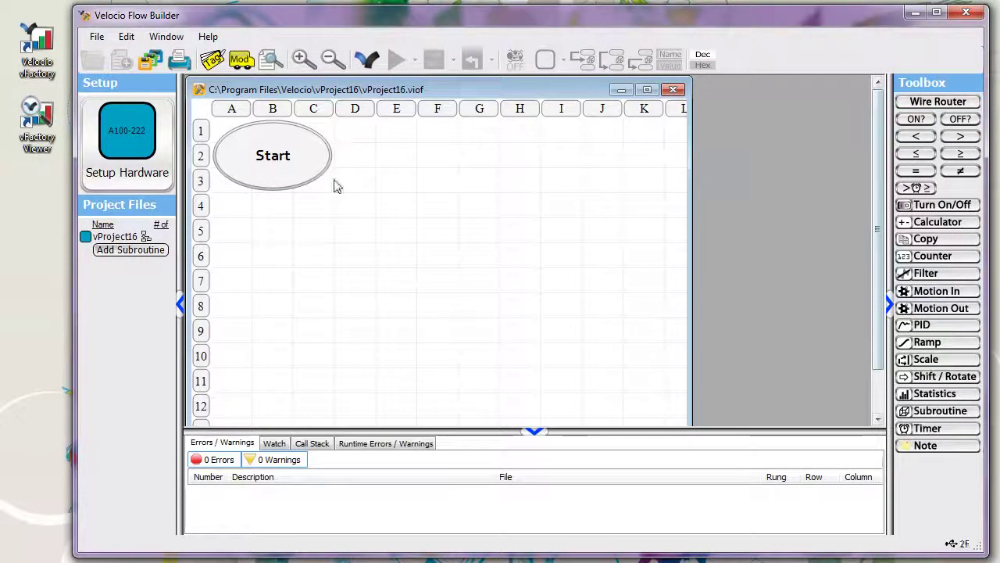
# Download the vProject16 program to the controller, start it running, and close Velocio Flow Builder.
pyautogui.click(369, 60)
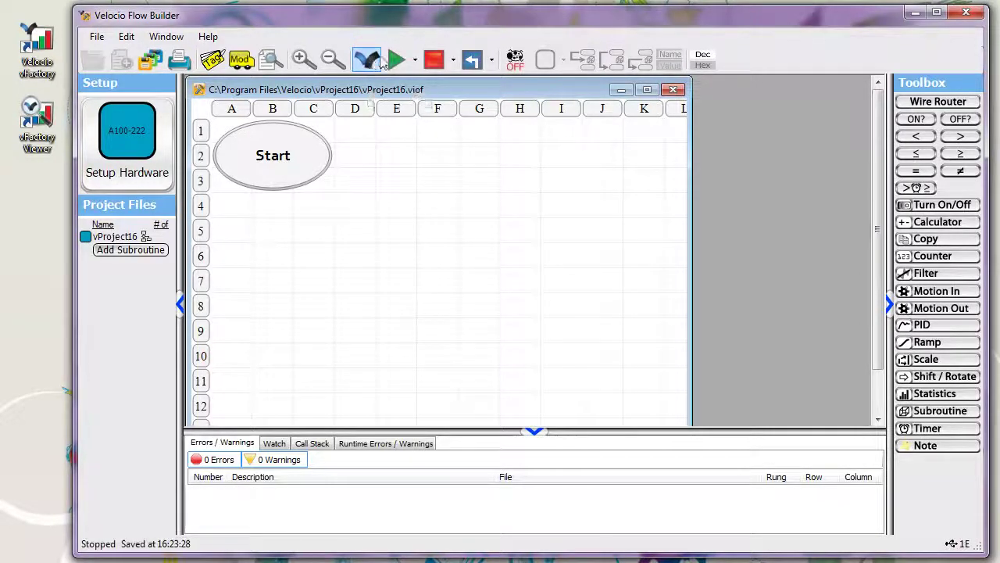
pyautogui.click(397, 61)
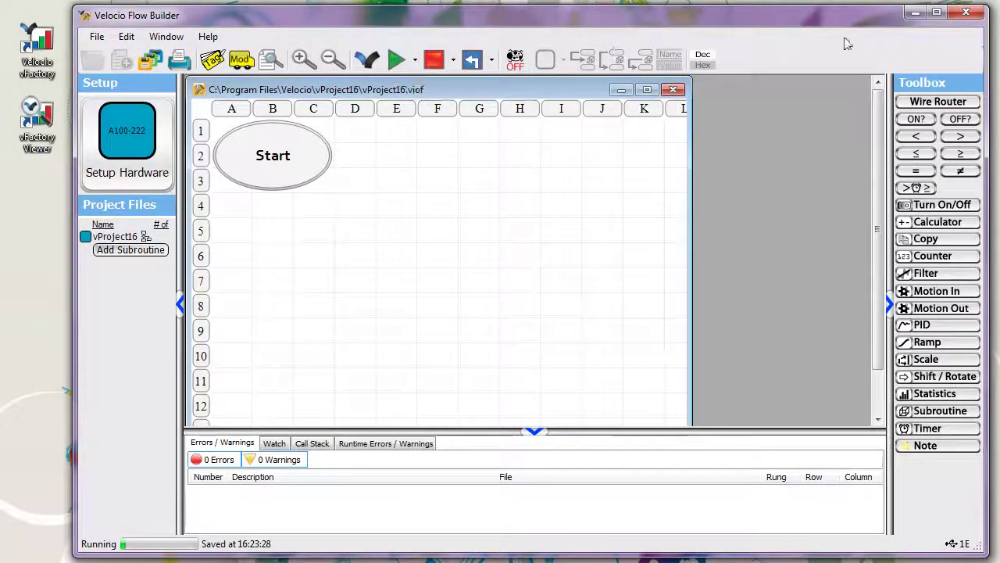
pyautogui.click(967, 13)
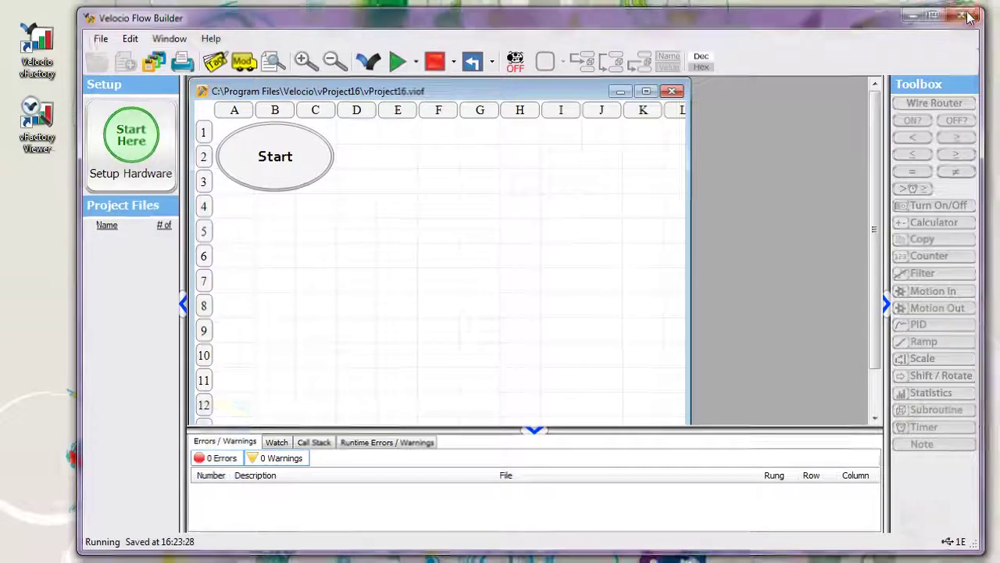
# Switch to Velocio vFactory and create a new project file named demo in the C:\Demo folder.
pyautogui.doubleClick(51, 45)
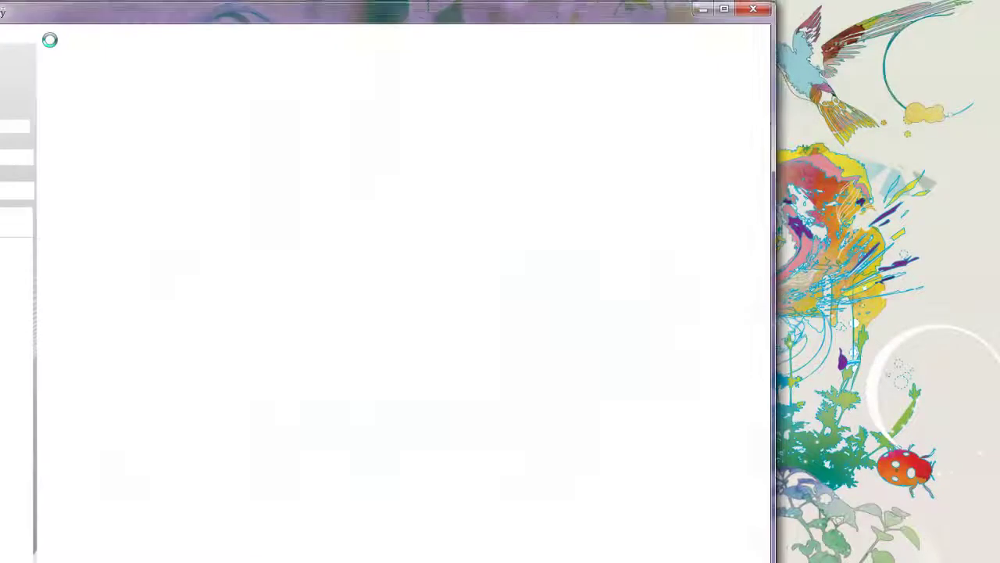
pyautogui.moveTo(90, 14); pyautogui.dragTo(207, 0)
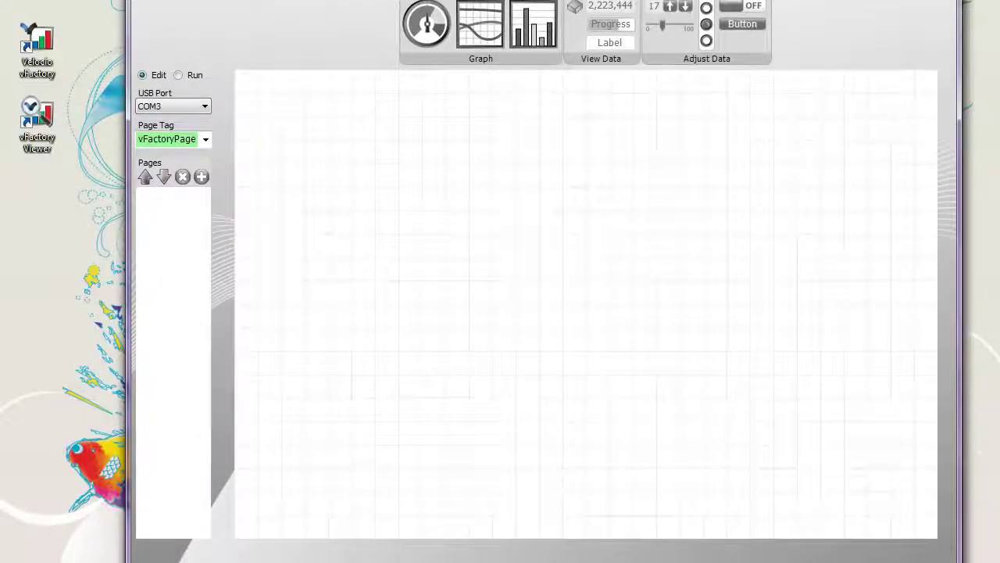
pyautogui.moveTo(311, 0); pyautogui.dragTo(243, 5)
pyautogui.click(150, 26)
pyautogui.click(166, 44)
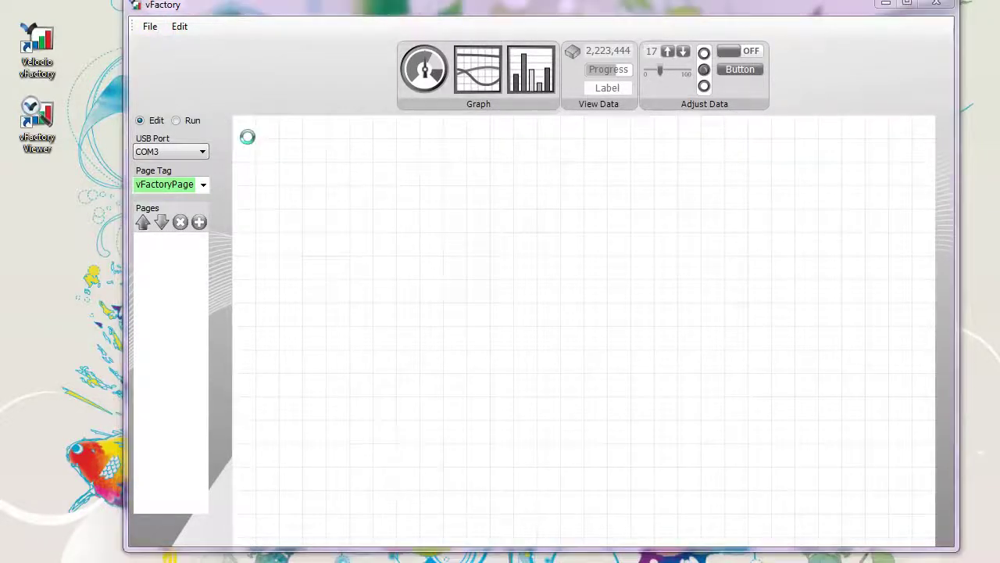
pyautogui.write('uemo')
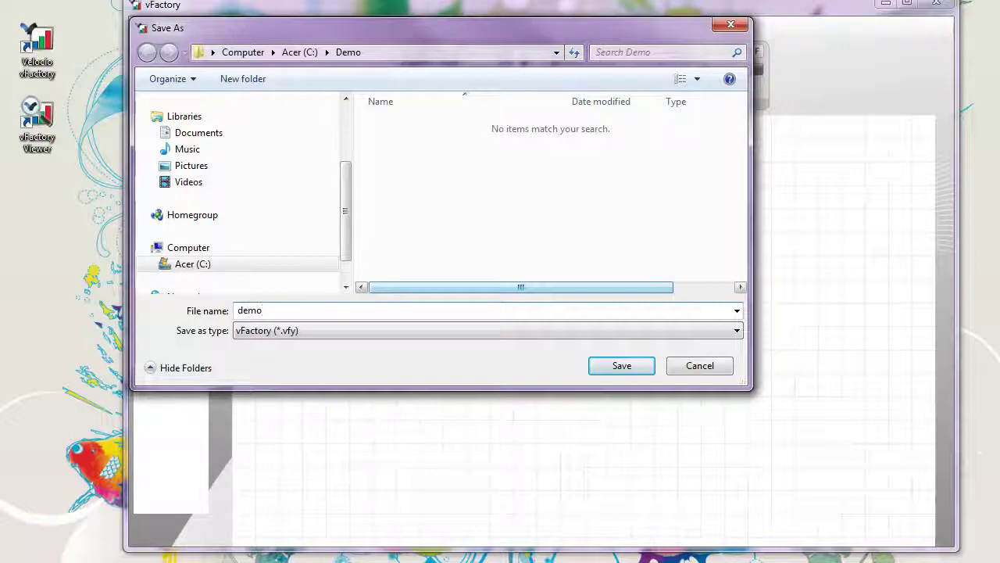
pyautogui.click(599, 367)
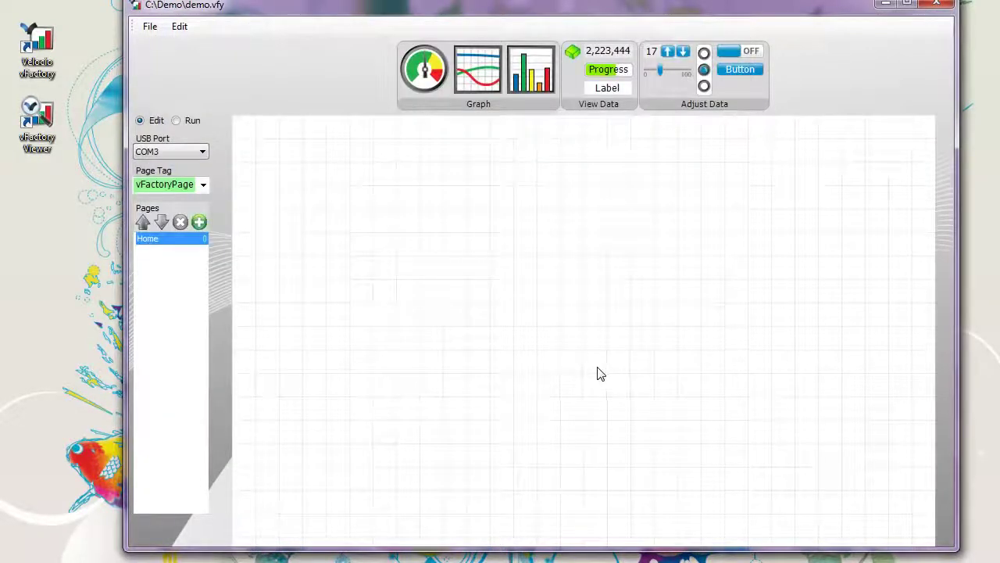
# Place a slider on the Home page, linked to the myI32 tag with a minimum of 0 and maximum of 100.
pyautogui.click(705, 86)
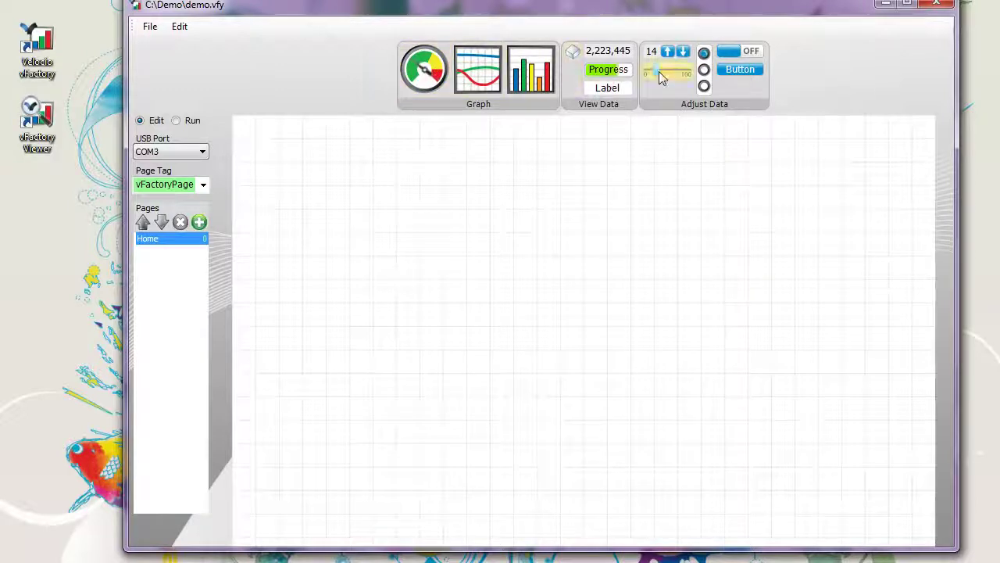
pyautogui.moveTo(660, 76); pyautogui.dragTo(348, 336)
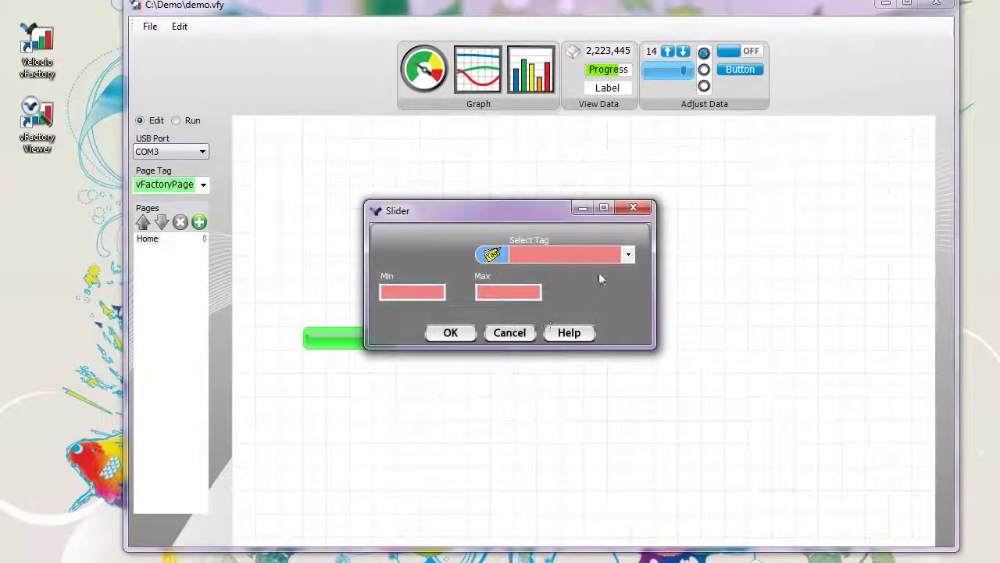
pyautogui.click(625, 255)
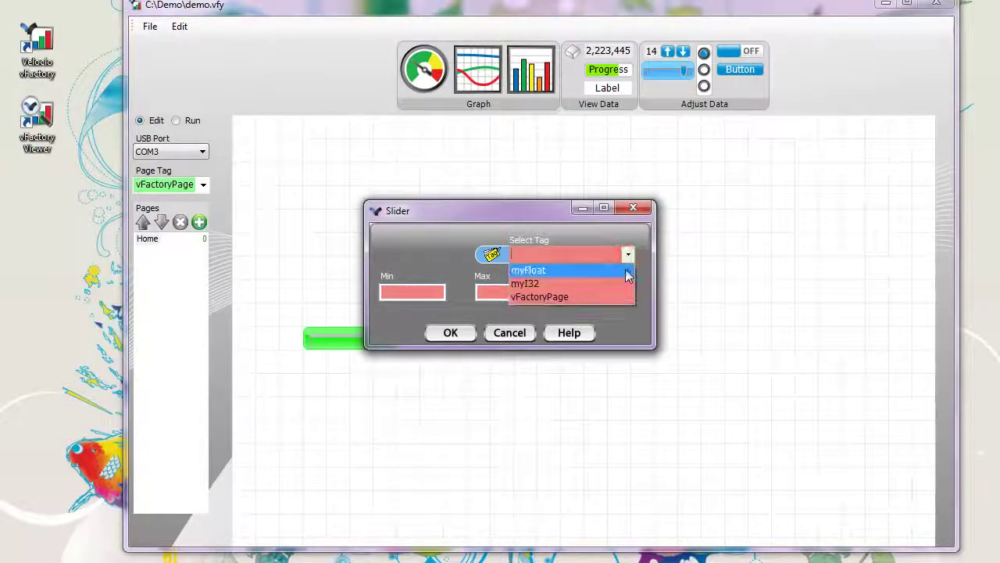
pyautogui.click(558, 285)
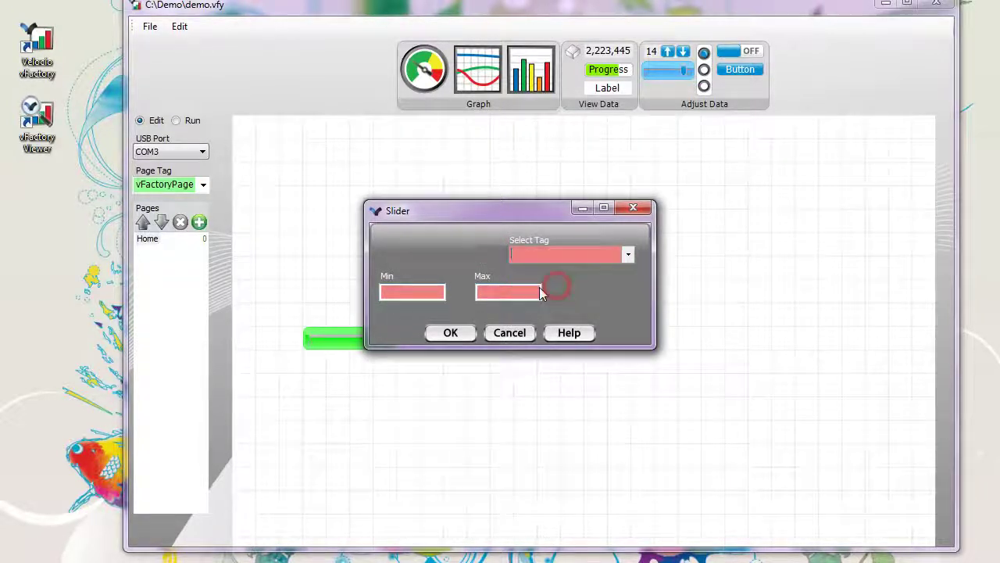
pyautogui.click(408, 293)
pyautogui.write('0')
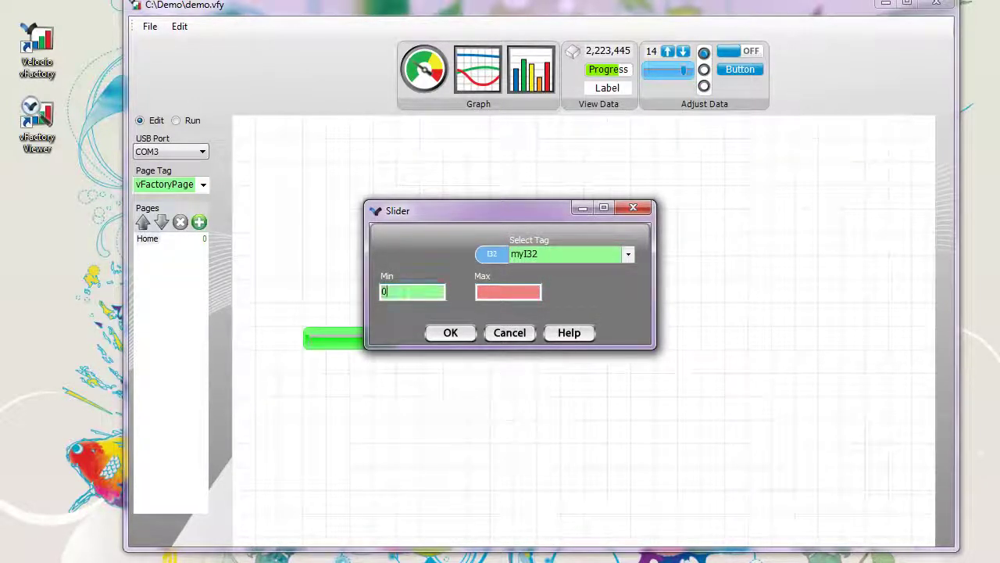
pyautogui.click(501, 291)
pyautogui.write('100')
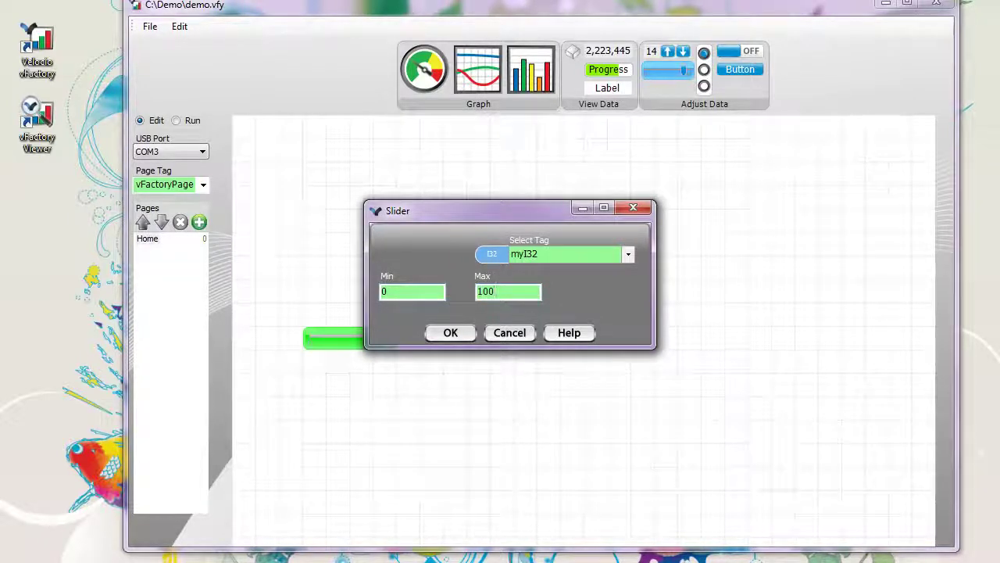
pyautogui.click(451, 334)
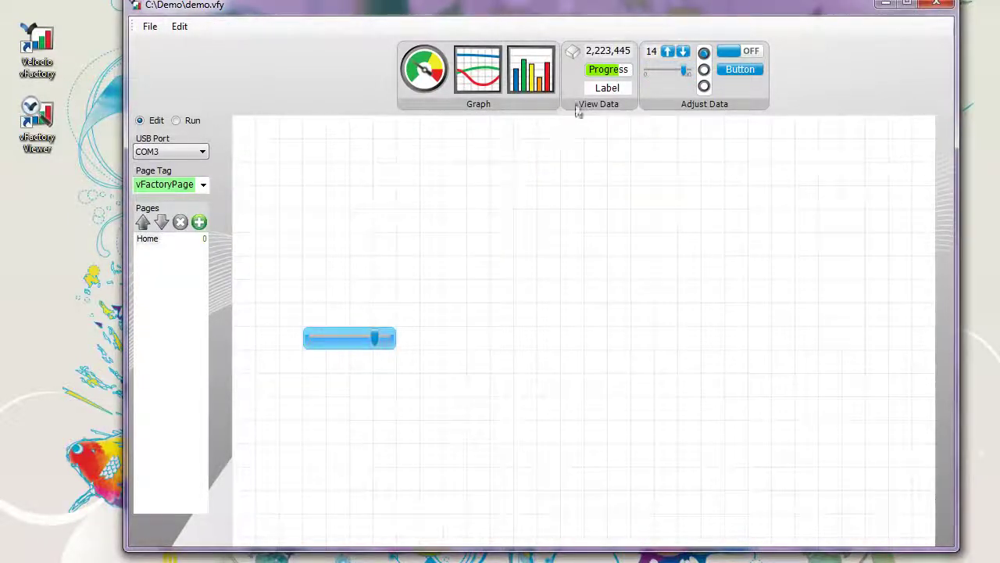
# Place a number display directly above the slider, linked to the myI32 tag and displayed as a number.
pyautogui.moveTo(610, 59); pyautogui.dragTo(356, 321)
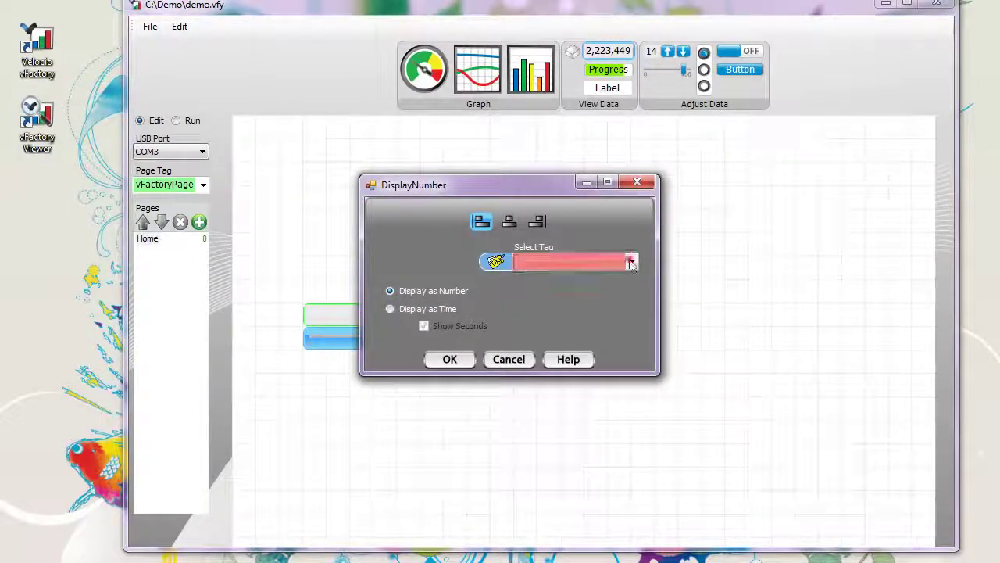
pyautogui.click(630, 261)
pyautogui.click(553, 454)
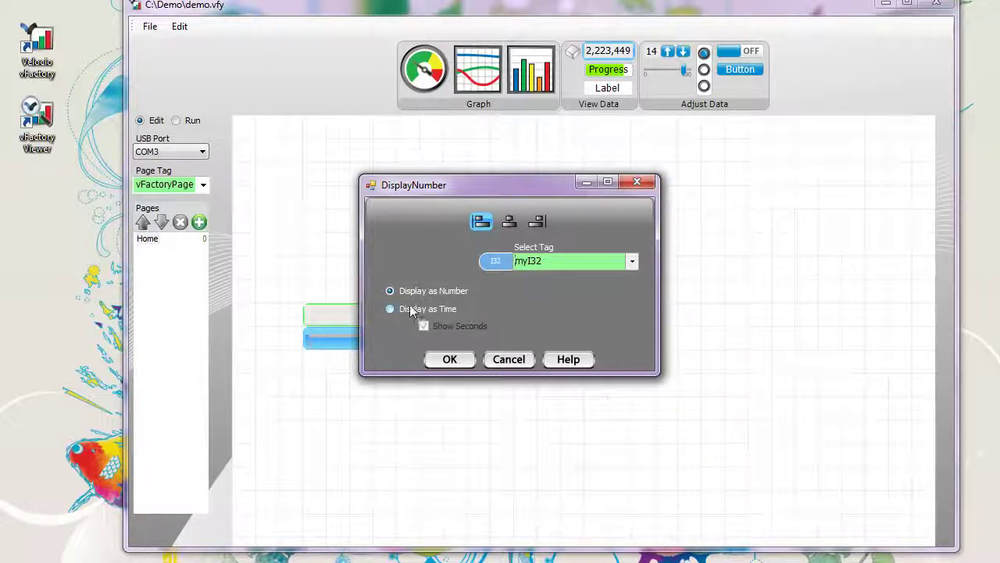
pyautogui.click(449, 361)
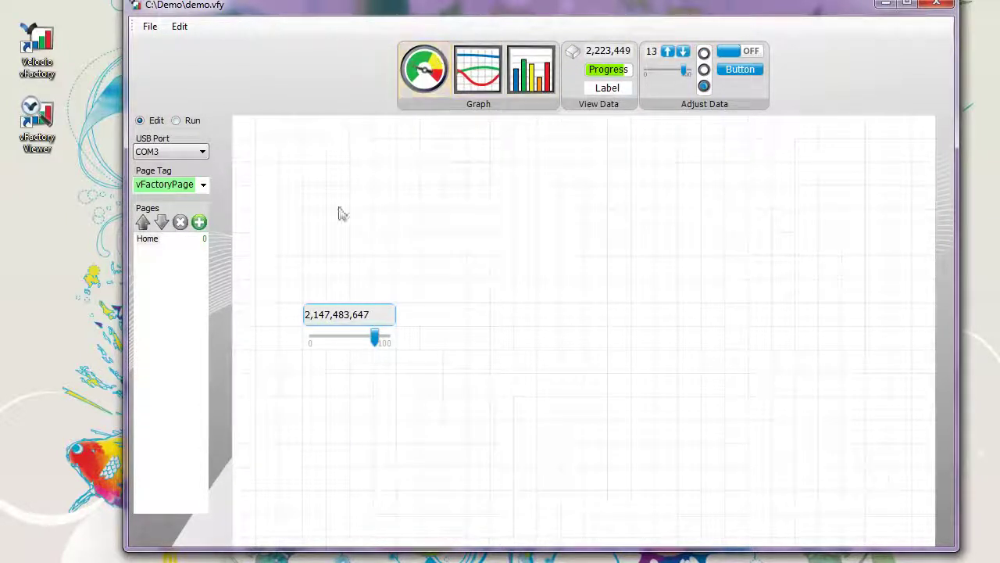
pyautogui.moveTo(344, 297); pyautogui.dragTo(646, 314)
pyautogui.moveTo(446, 314); pyautogui.dragTo(350, 310)
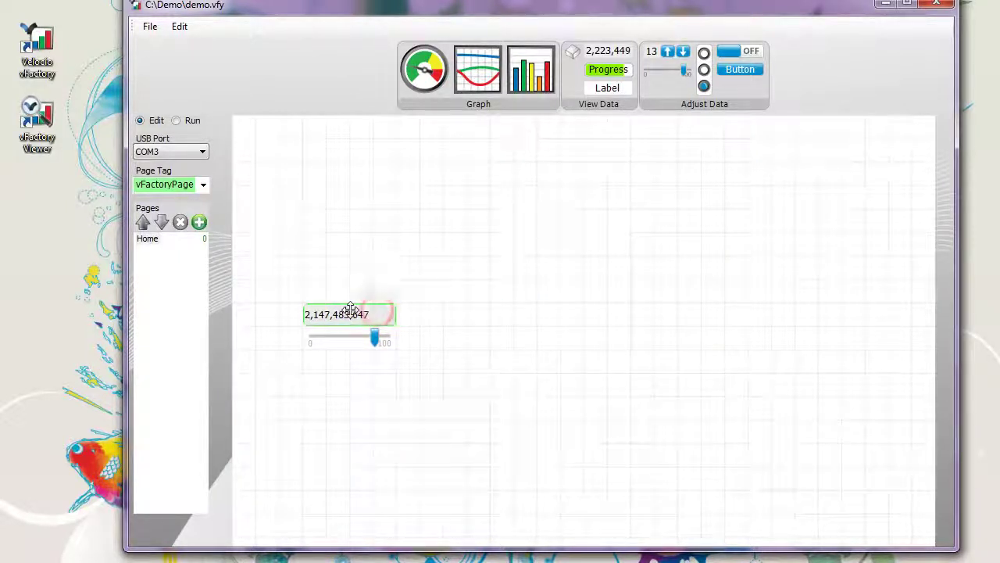
# Test the page in run mode by moving the slider to 77, then return to edit mode.
pyautogui.click(176, 121)
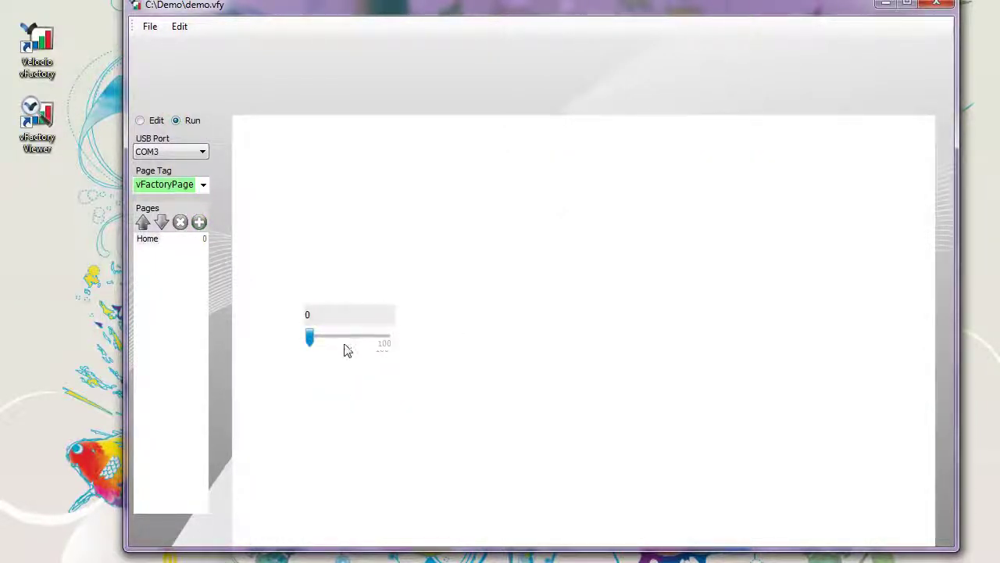
pyautogui.moveTo(311, 338); pyautogui.dragTo(373, 343)
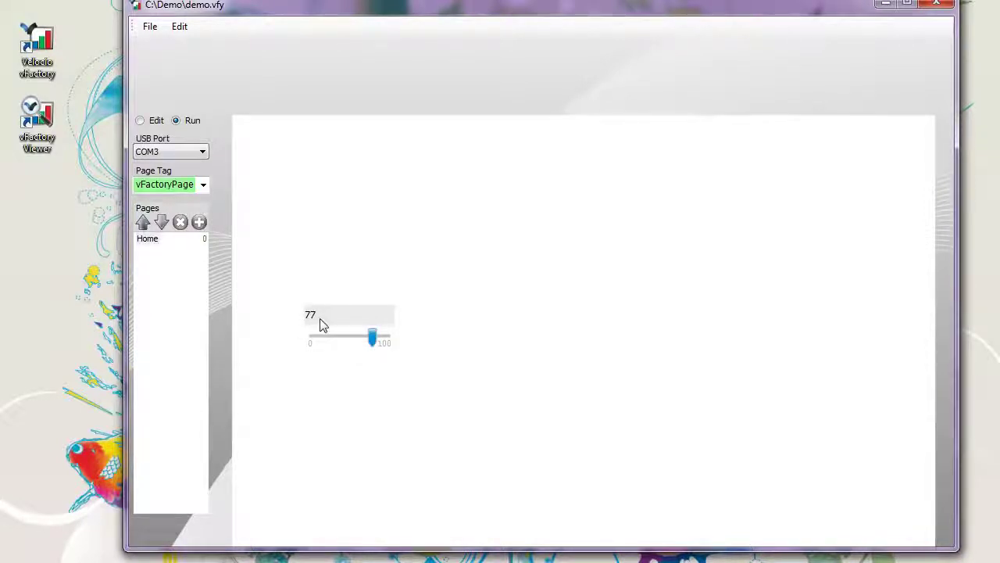
pyautogui.click(141, 121)
# Place a meter directly above the number display and link it to the myI32 tag.
pyautogui.moveTo(422, 70); pyautogui.dragTo(344, 265)
pyautogui.doubleClick(352, 254)
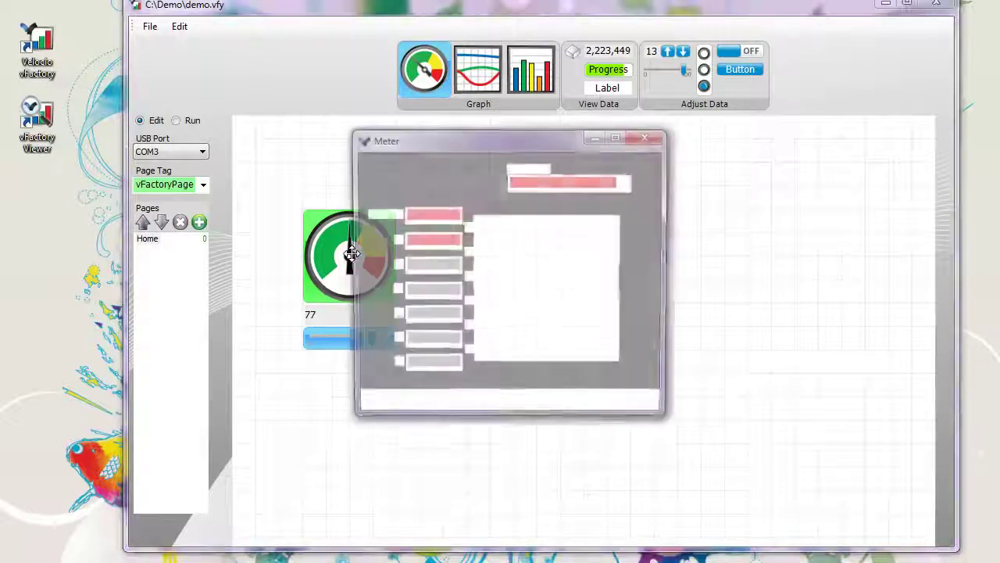
pyautogui.click(626, 183)
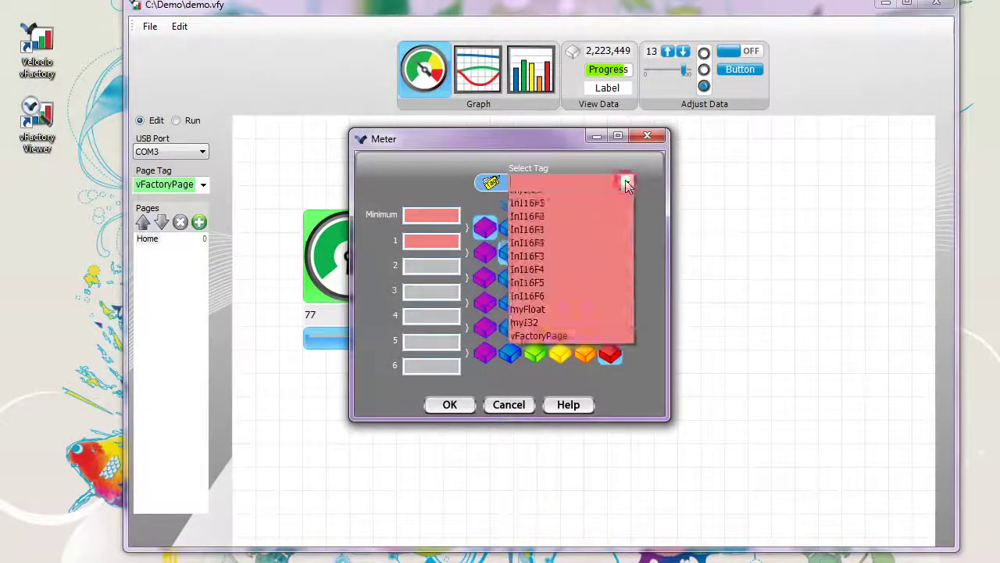
pyautogui.click(576, 369)
# Set the meter's minimum to 0 and its color ranges to blue up to 40, green up to 60 and red up to 100.
pyautogui.click(435, 215)
pyautogui.write('0')
pyautogui.click(435, 242)
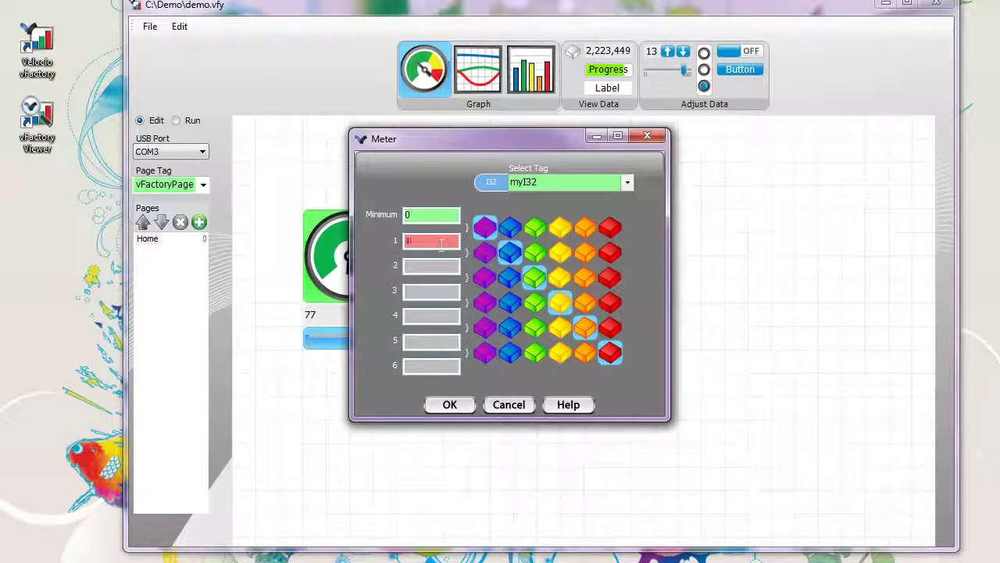
pyautogui.write('40')
pyautogui.click(510, 228)
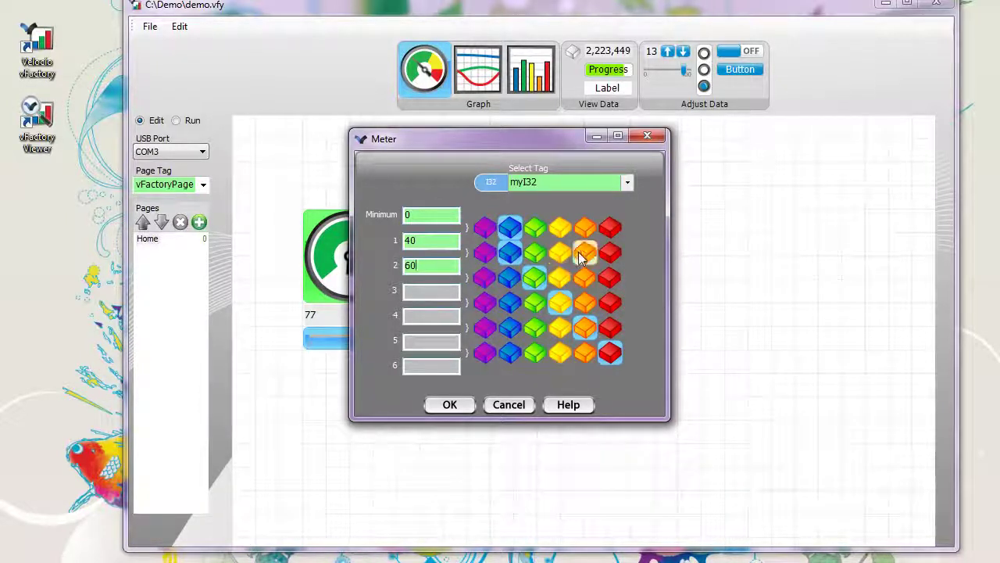
pyautogui.click(534, 253)
pyautogui.click(447, 292)
pyautogui.write('100')
pyautogui.click(609, 277)
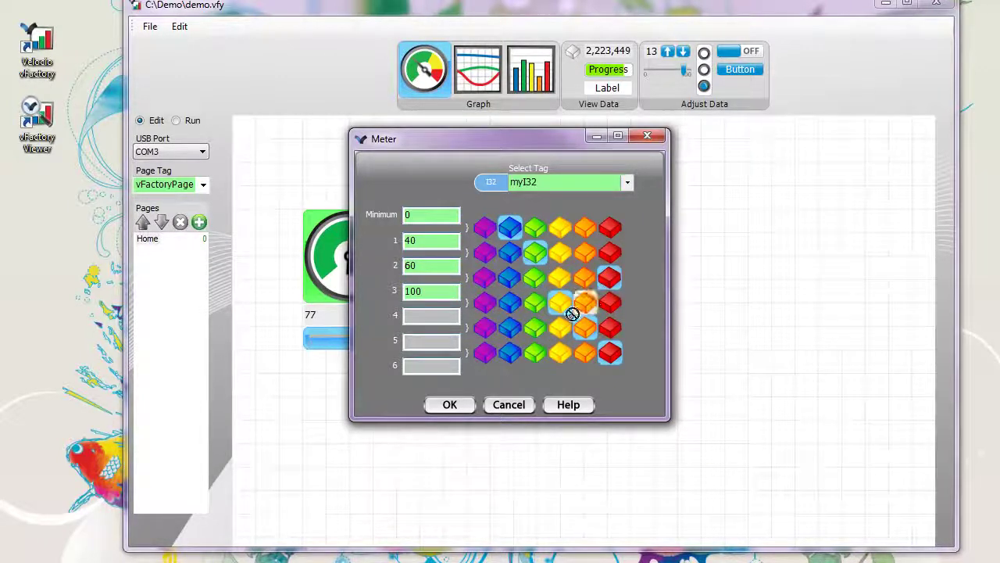
pyautogui.click(456, 405)
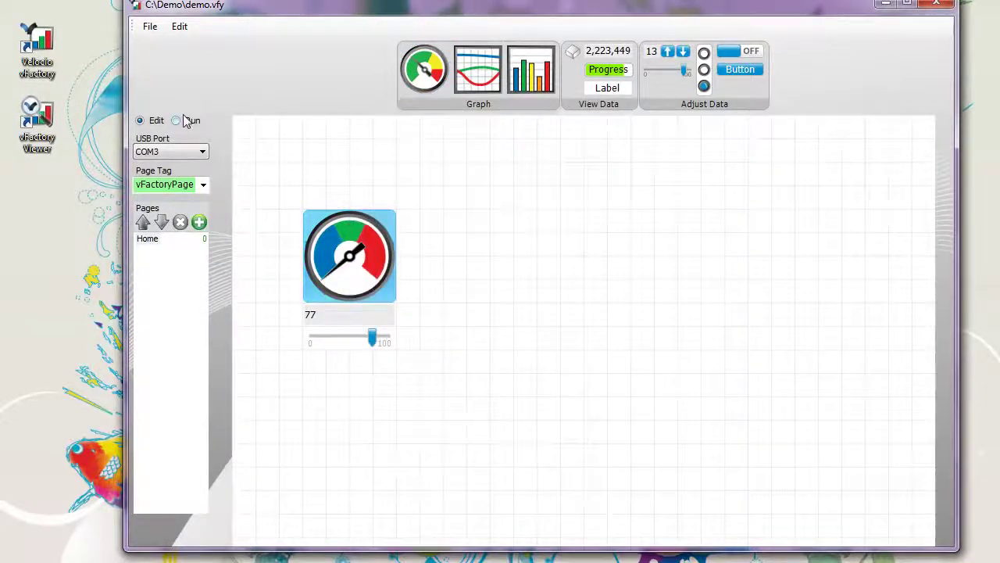
# Test the meter in run mode by moving the slider to 48, and return to edit mode.
pyautogui.click(177, 120)
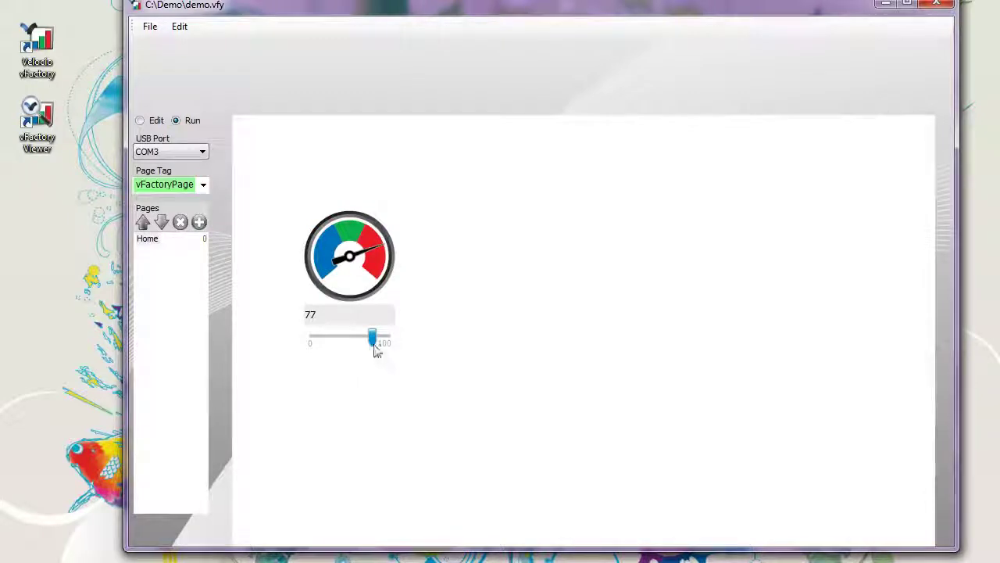
pyautogui.moveTo(373, 339); pyautogui.dragTo(349, 338)
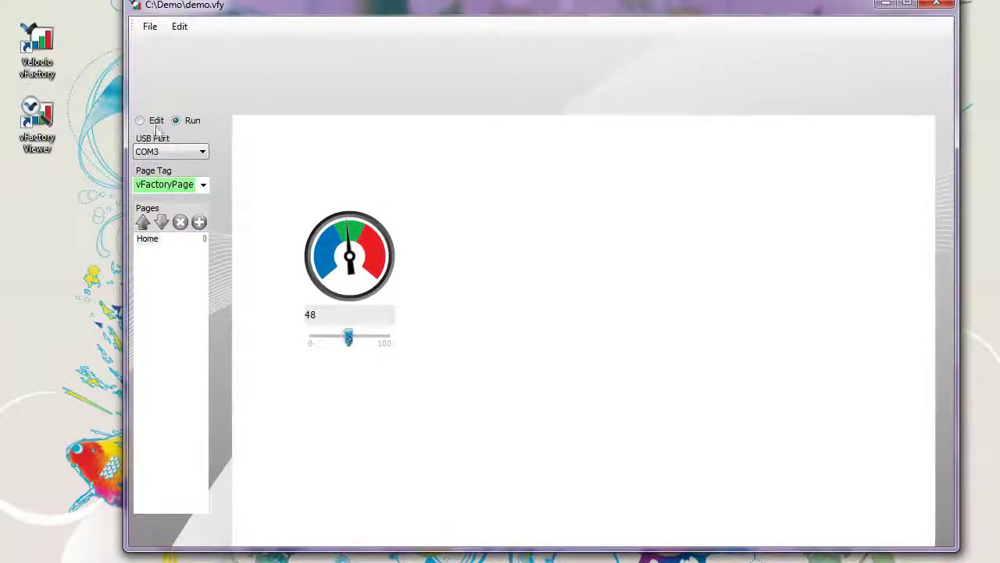
pyautogui.click(140, 120)
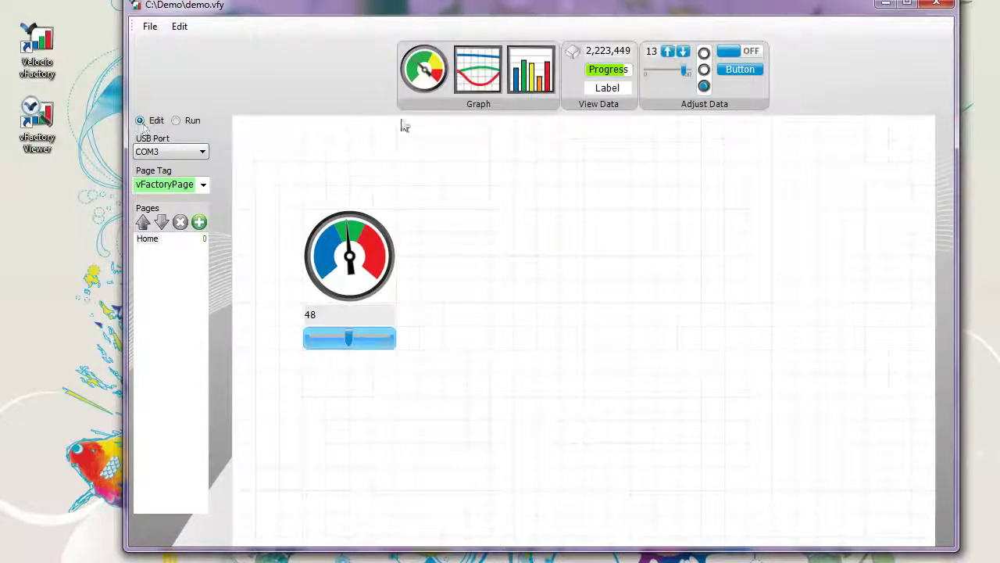
# Place a line graph directly above the meter and plot the myI32 tag on it in blue.
pyautogui.moveTo(478, 69); pyautogui.dragTo(349, 165)
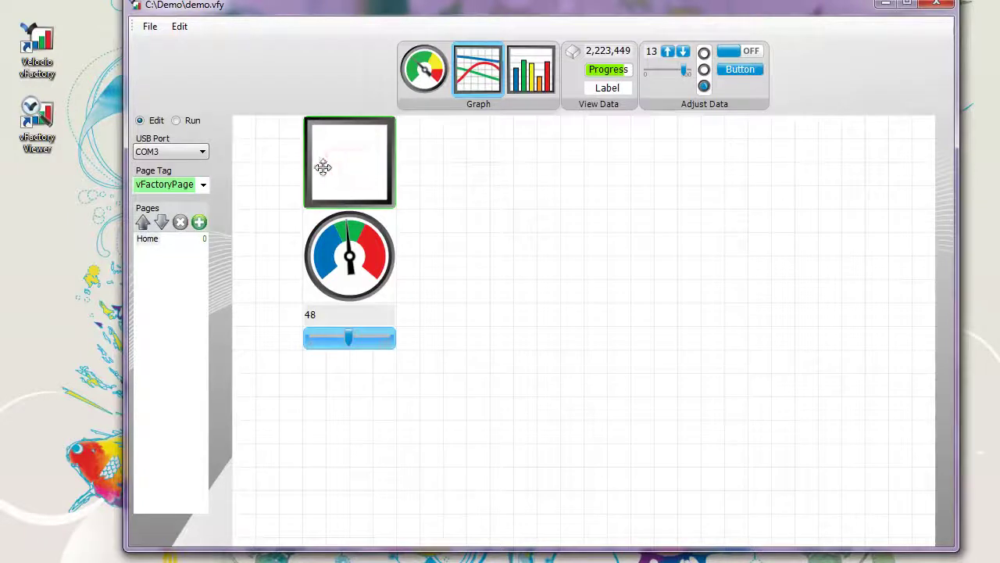
pyautogui.doubleClick(323, 168)
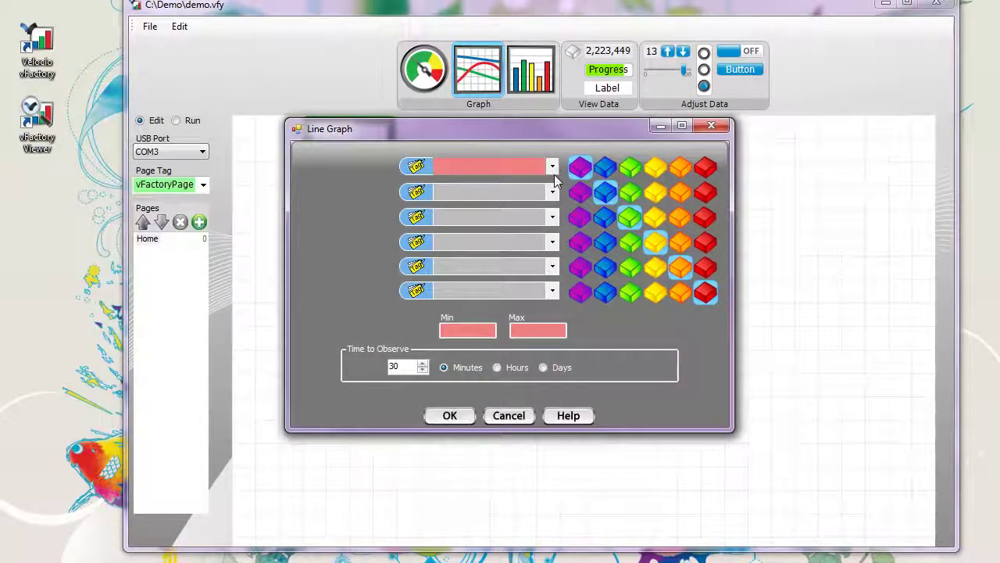
pyautogui.click(551, 166)
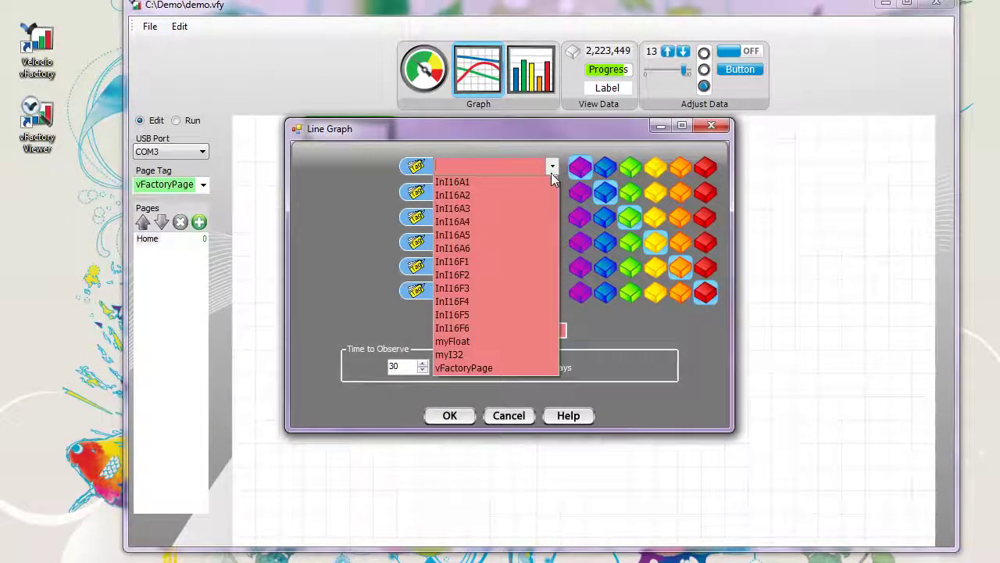
pyautogui.click(484, 354)
# Set the line graph's range to a minimum of 0 and maximum of 100, with an observation time of 1 minute.
pyautogui.click(467, 328)
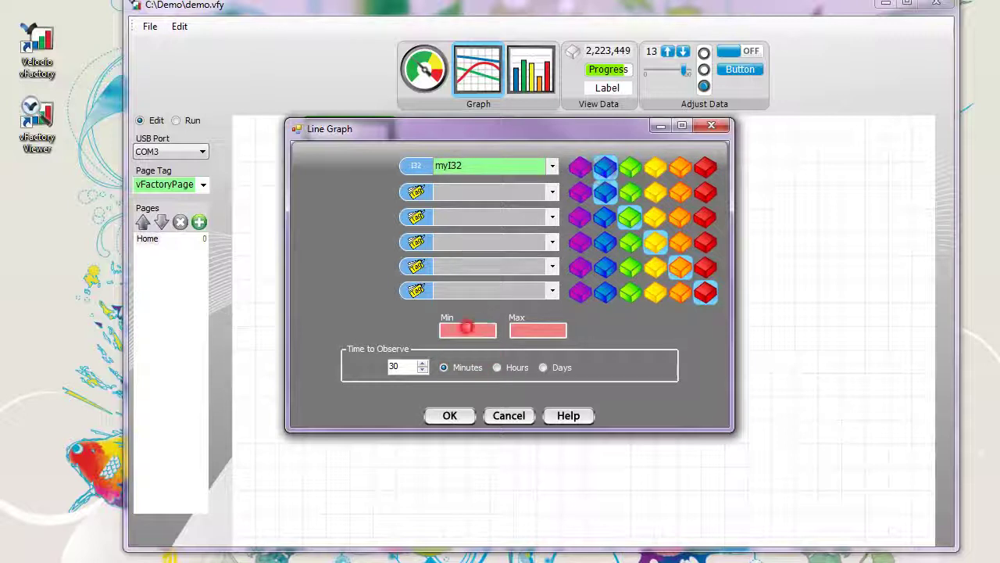
pyautogui.write('0')
pyautogui.click(516, 329)
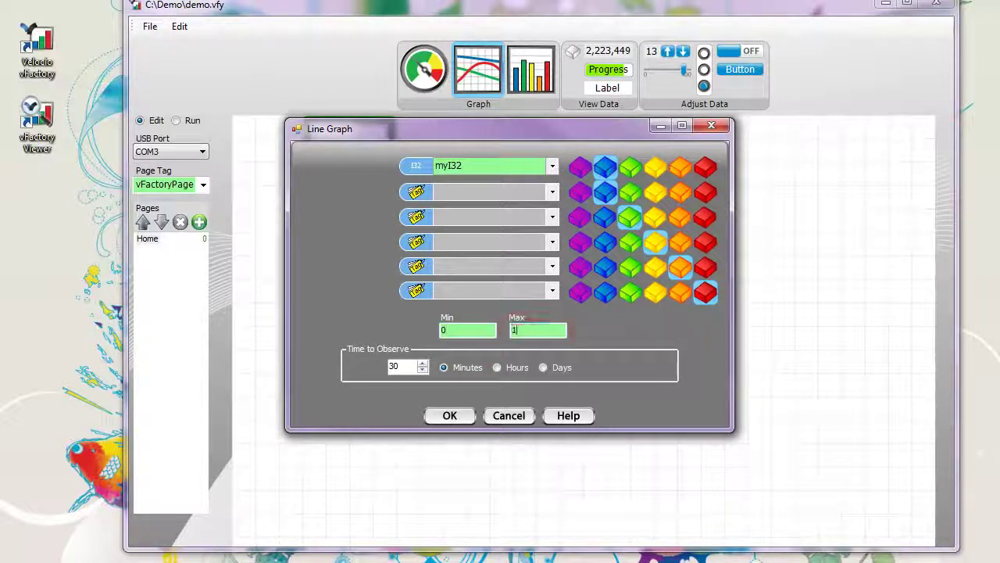
pyautogui.write('100')
pyautogui.press('Tab')
pyautogui.write('1')
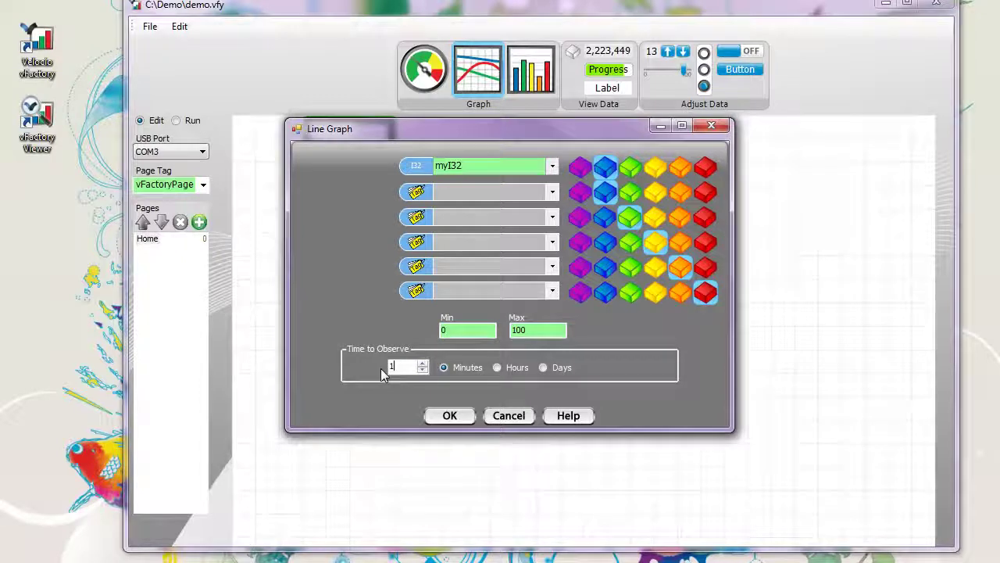
pyautogui.click(450, 416)
# Test the line graph in run mode by varying the slider and leaving it at 53, and return to edit mode.
pyautogui.click(176, 122)
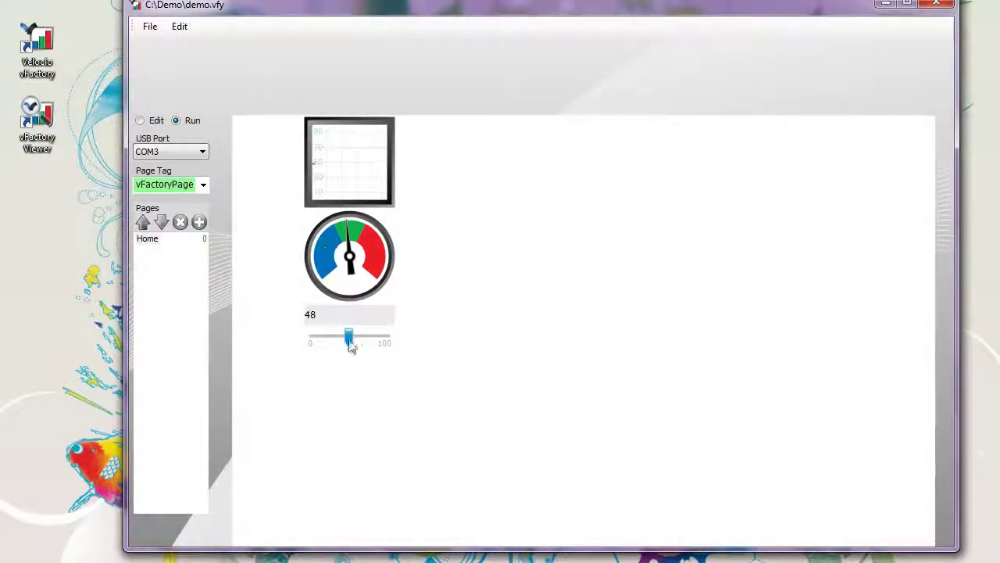
pyautogui.moveTo(351, 346)
pyautogui.mouseDown()
pyautogui.moveTo(379, 344)
pyautogui.moveTo(339, 339)
pyautogui.moveTo(352, 337)
pyautogui.mouseUp()
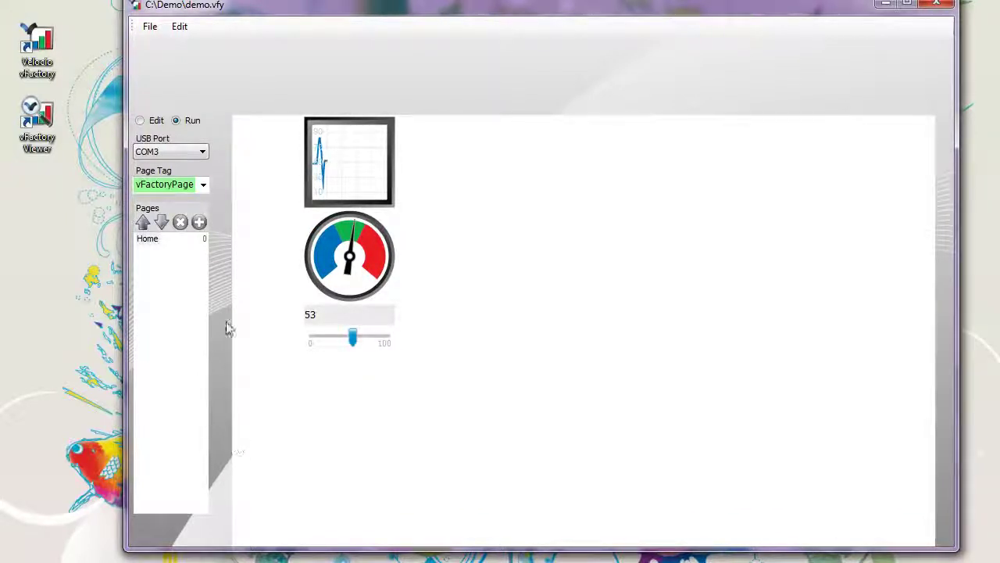
pyautogui.click(141, 122)
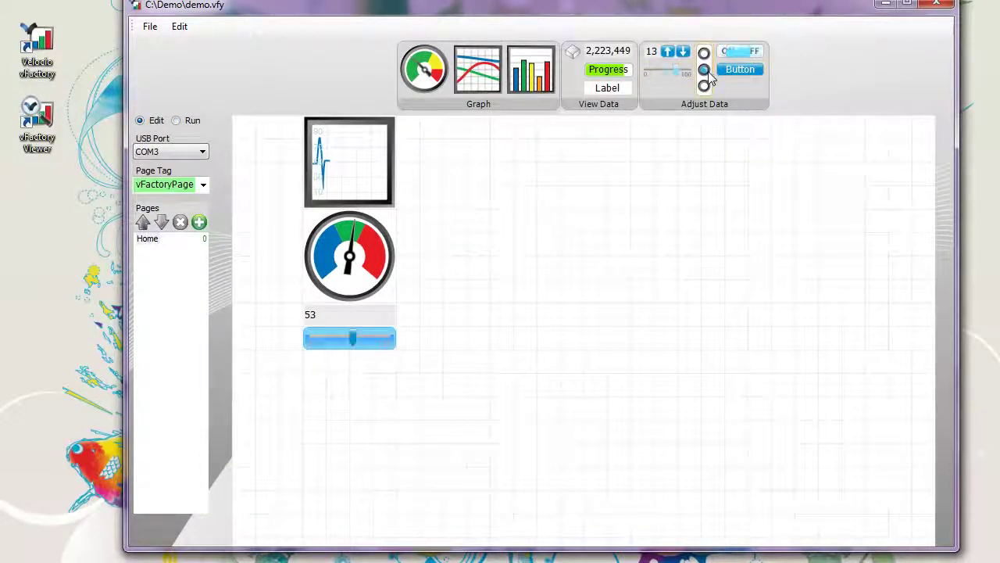
# Place a radio button group to the right of the slider and link it to the myFloat tag.
pyautogui.moveTo(707, 72); pyautogui.dragTo(513, 350)
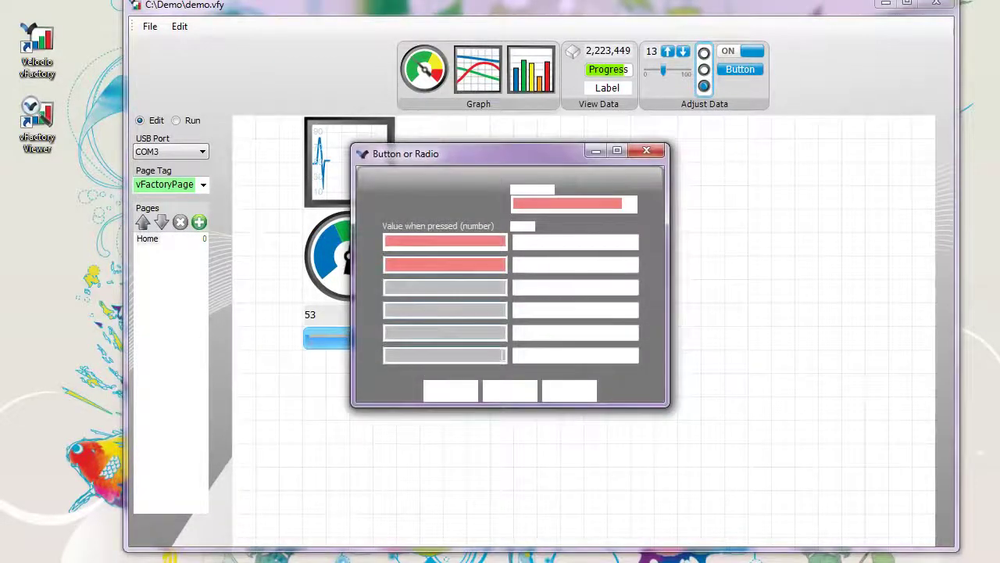
pyautogui.click(635, 204)
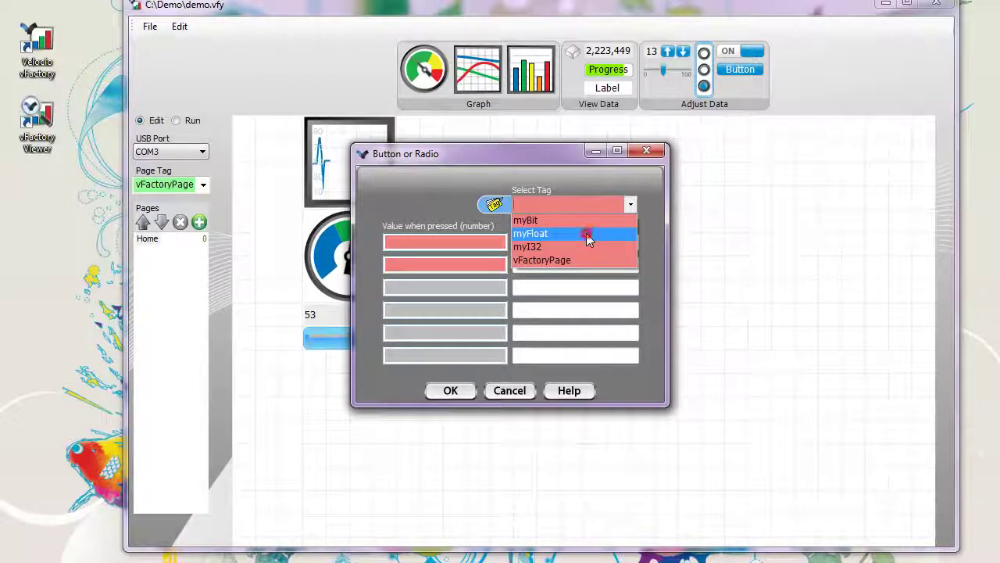
pyautogui.click(587, 234)
# Give the four radio buttons the values 10, 42.65, 80 and 100.
pyautogui.click(444, 243)
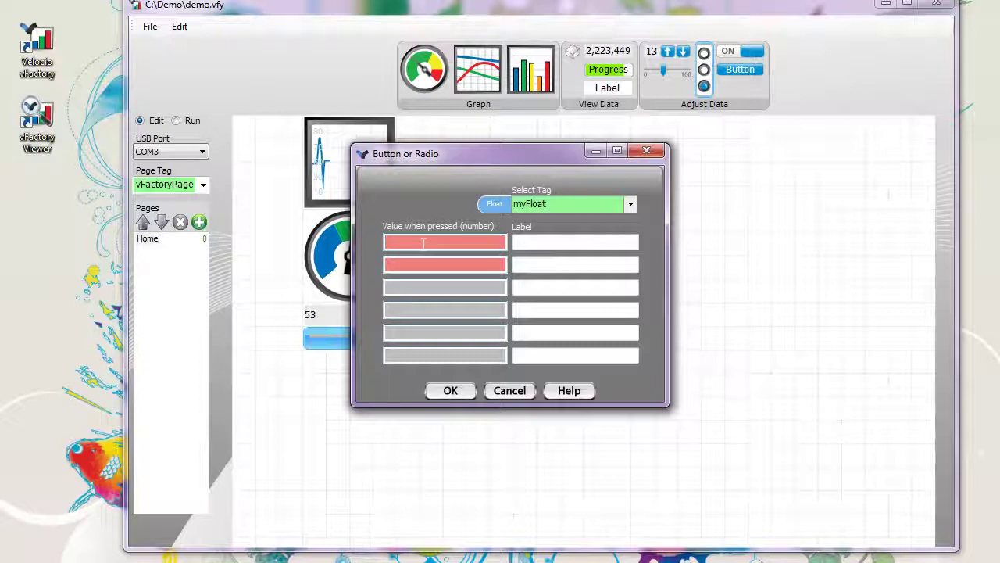
pyautogui.write('10')
pyautogui.click(430, 263)
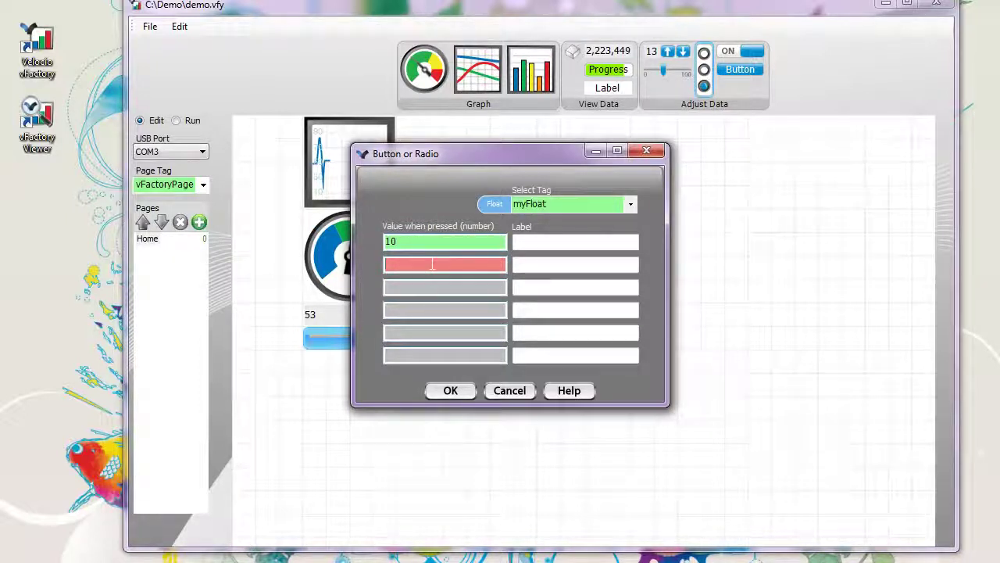
pyautogui.write('42.65')
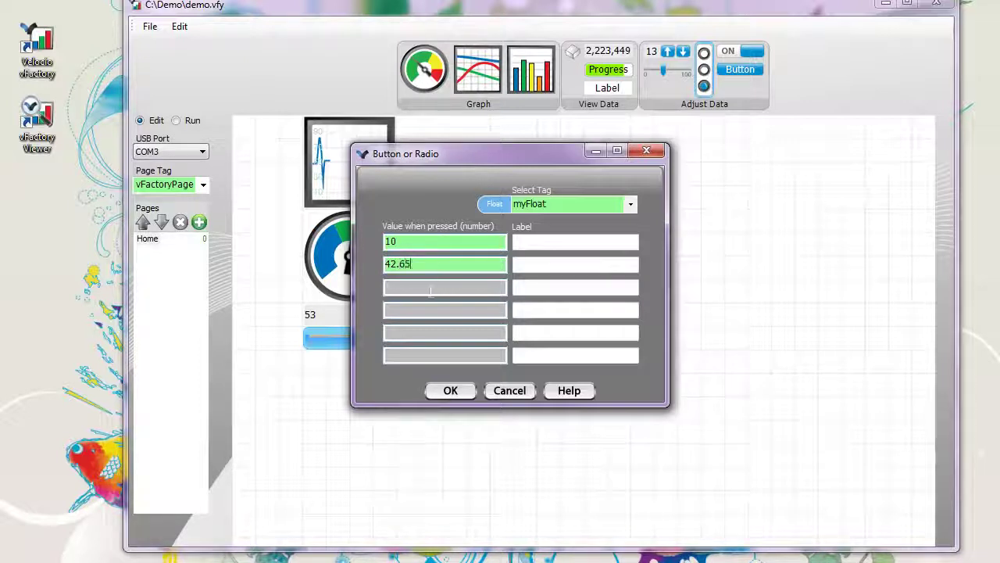
pyautogui.write('80')
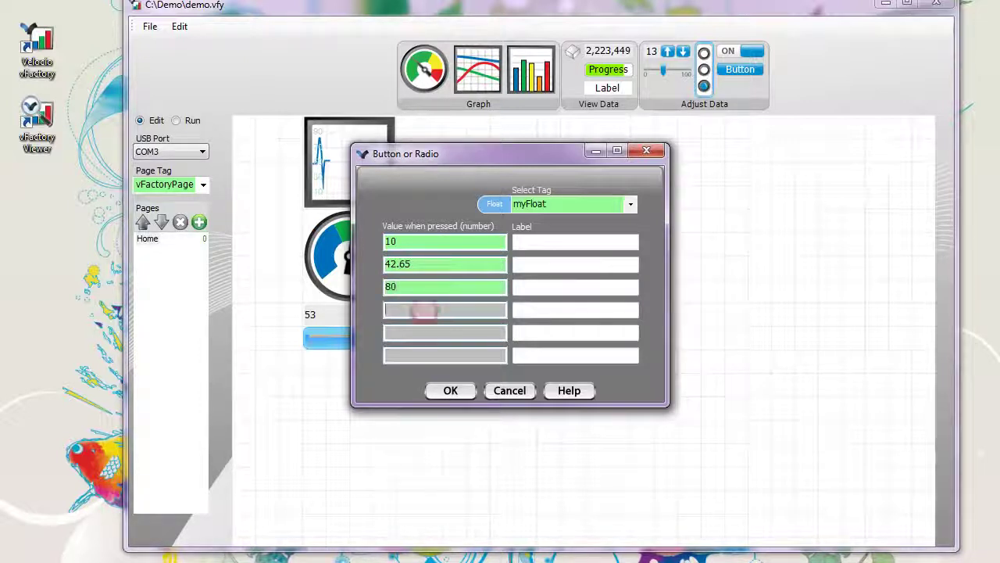
pyautogui.click(426, 310)
pyautogui.write('100')
# Label the radio buttons "text 10", "42.65", "80" and "100", and accept the group's settings.
pyautogui.click(539, 245)
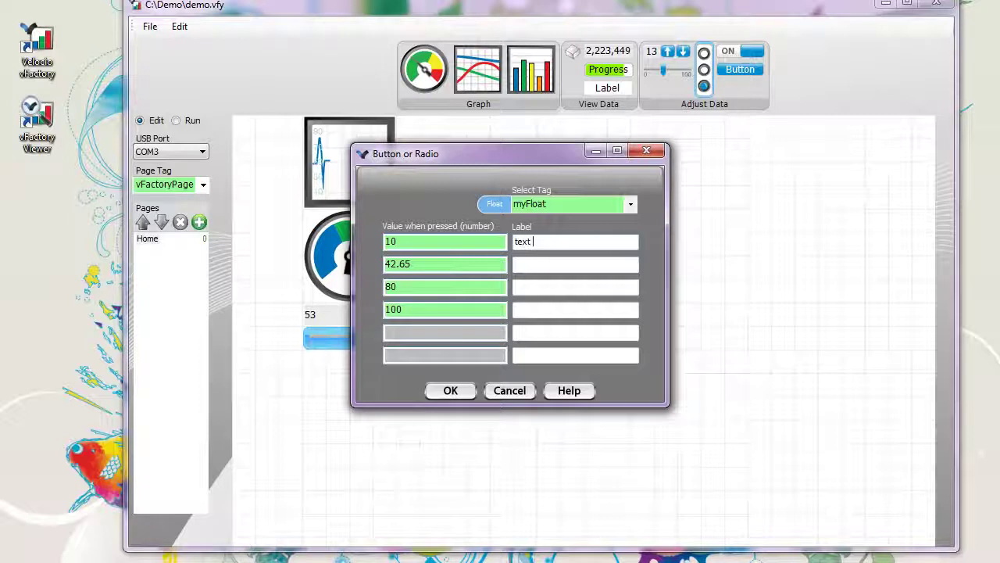
pyautogui.click(538, 265)
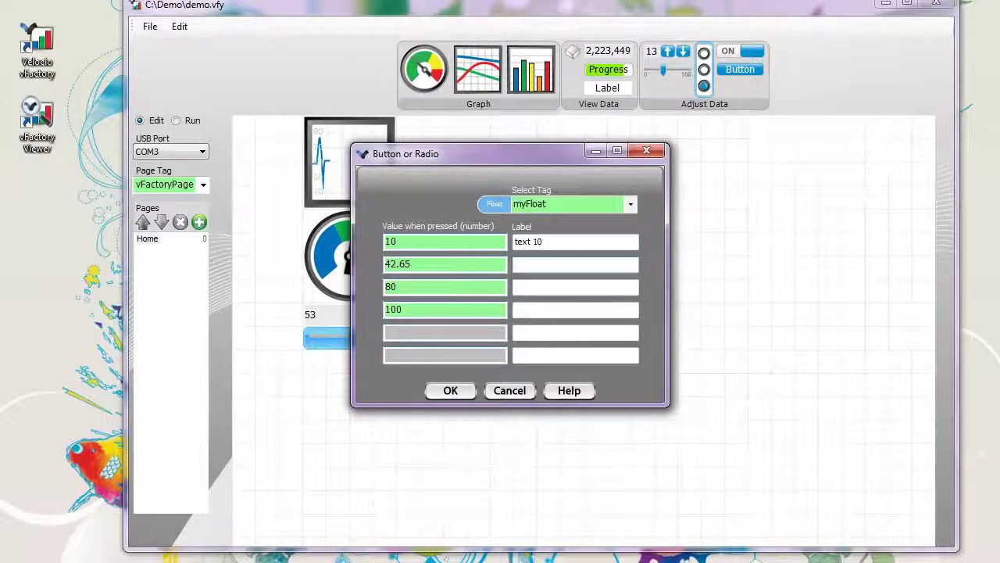
pyautogui.write('42.65')
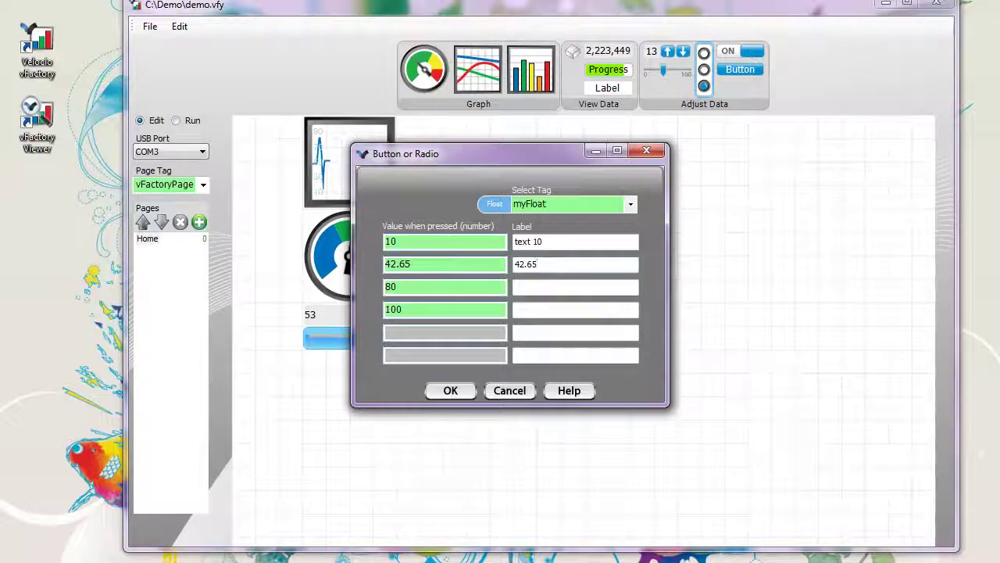
pyautogui.click(564, 283)
pyautogui.write('80')
pyautogui.click(547, 307)
pyautogui.write('100')
pyautogui.click(450, 390)
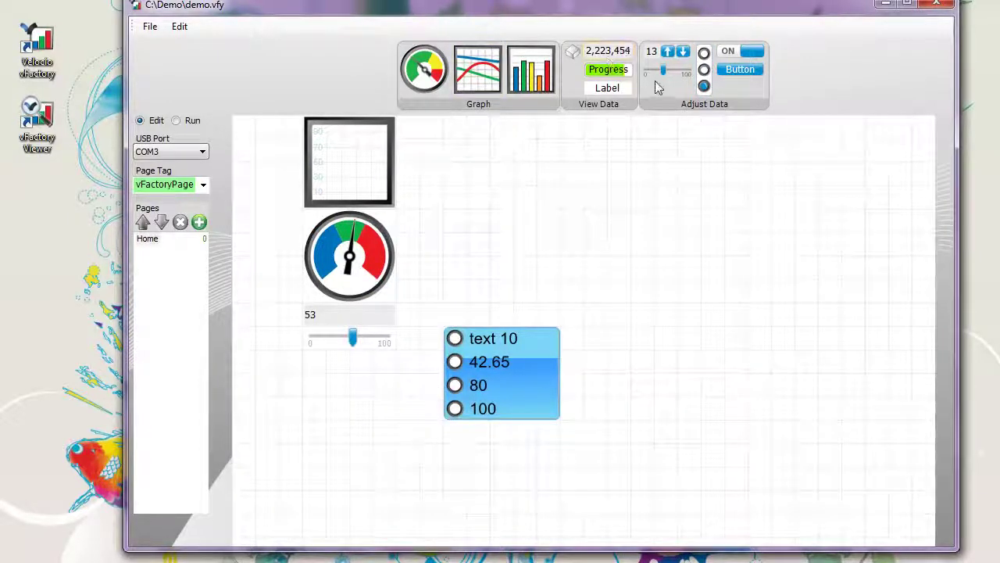
# Place a number display directly above the radio buttons, linked to the myFloat tag and displayed as a number.
pyautogui.click(602, 50)
pyautogui.moveTo(602, 50); pyautogui.dragTo(498, 318)
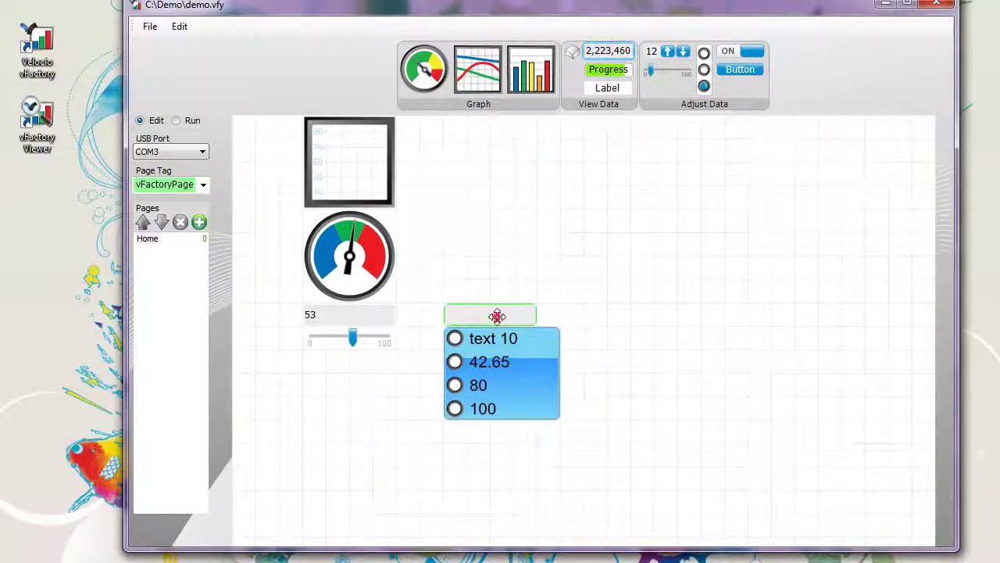
pyautogui.click(571, 262)
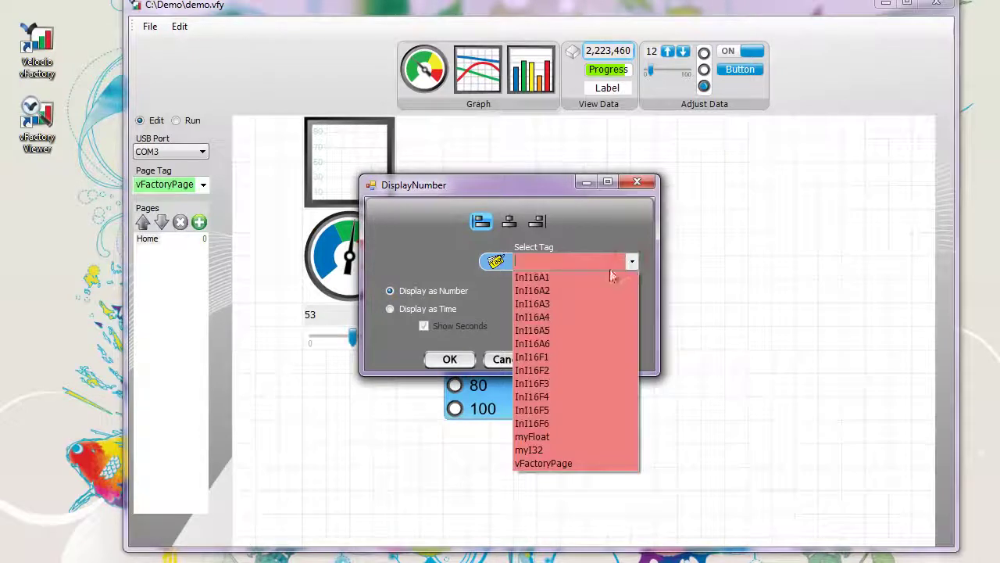
pyautogui.click(545, 438)
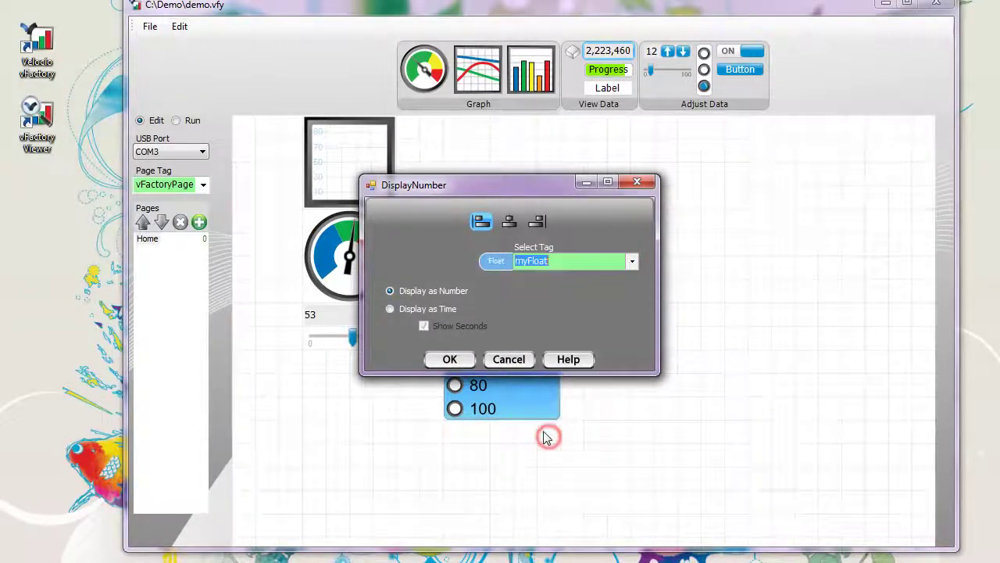
pyautogui.click(448, 358)
# Test the radio buttons in run mode by switching among all four options, ending on "text 10", and return to edit mode.
pyautogui.click(188, 123)
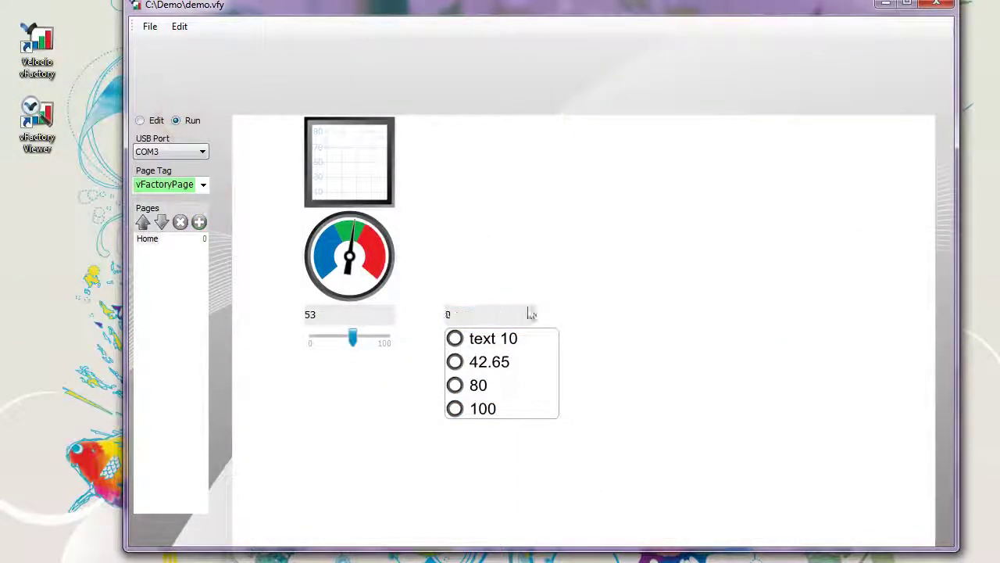
pyautogui.click(464, 365)
pyautogui.click(469, 383)
pyautogui.click(472, 408)
pyautogui.click(471, 387)
pyautogui.click(463, 362)
pyautogui.click(465, 338)
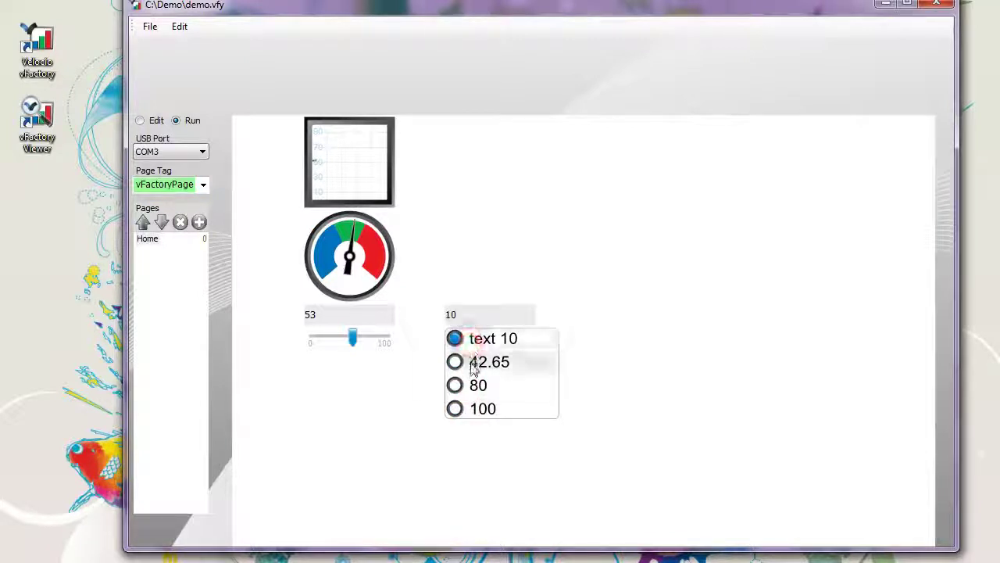
pyautogui.click(467, 361)
pyautogui.click(471, 385)
pyautogui.click(471, 407)
pyautogui.click(464, 383)
pyautogui.click(472, 360)
pyautogui.click(464, 339)
pyautogui.click(469, 362)
pyautogui.click(472, 385)
pyautogui.click(471, 407)
pyautogui.click(468, 361)
pyautogui.click(464, 338)
pyautogui.click(154, 123)
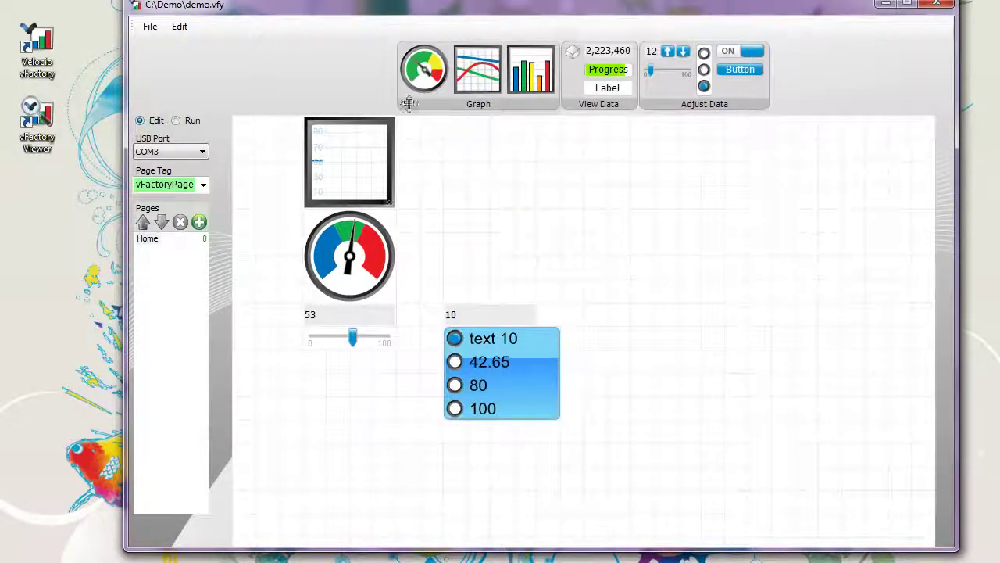
# Place a bar graph to the right of the line graph and assign myI32 and myFloat as its first two tags.
pyautogui.click(520, 75)
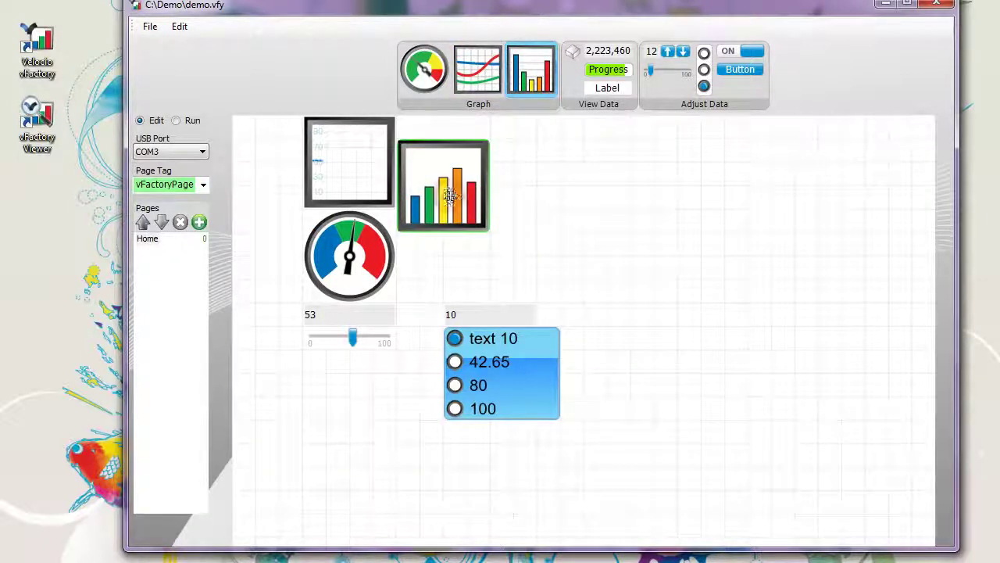
pyautogui.doubleClick(454, 224)
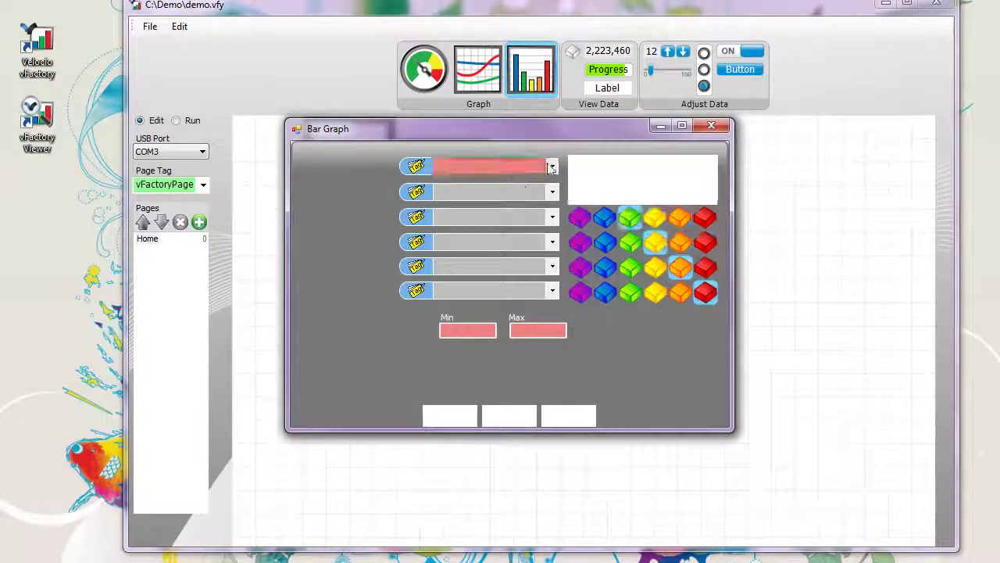
pyautogui.click(552, 167)
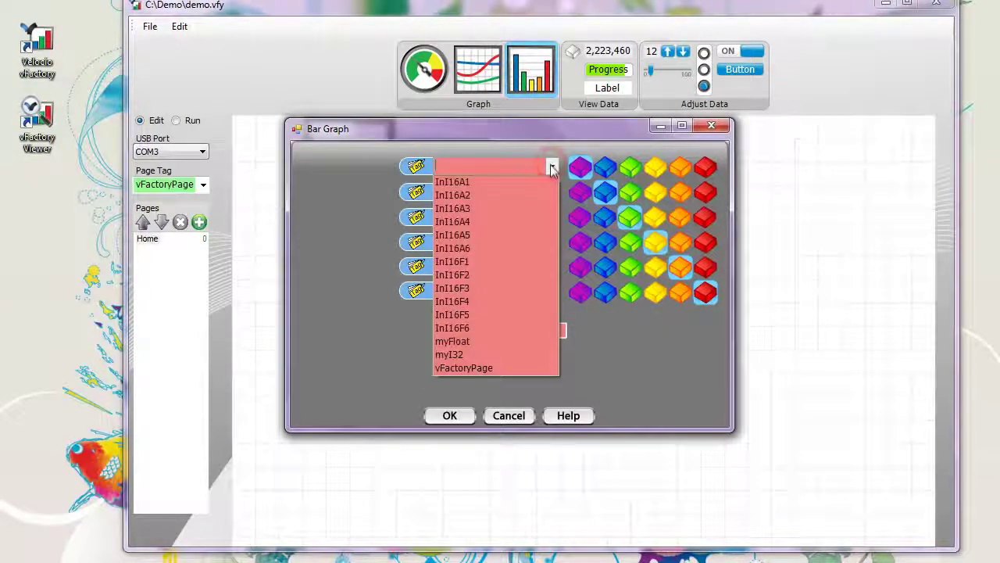
pyautogui.click(470, 356)
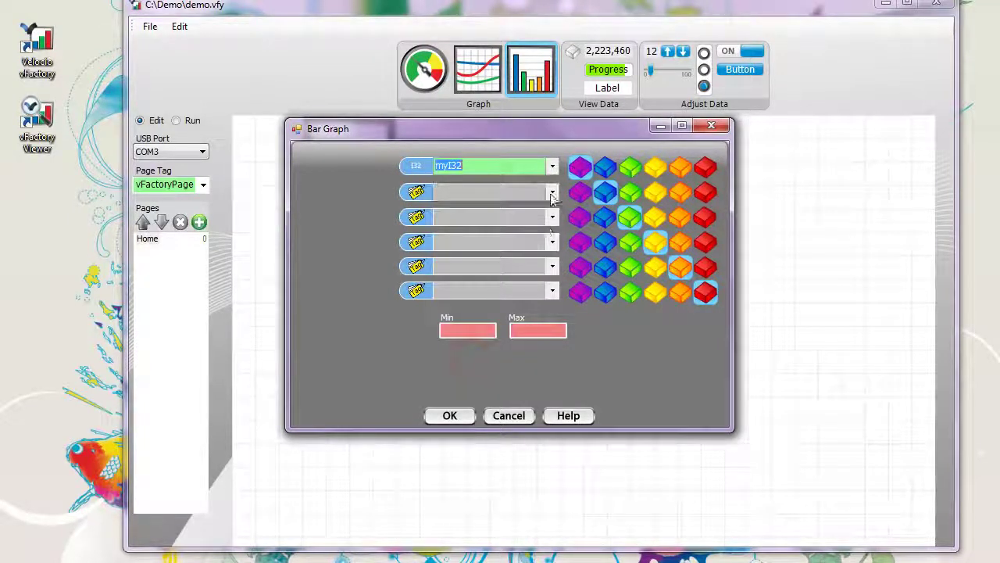
pyautogui.click(552, 191)
pyautogui.click(475, 368)
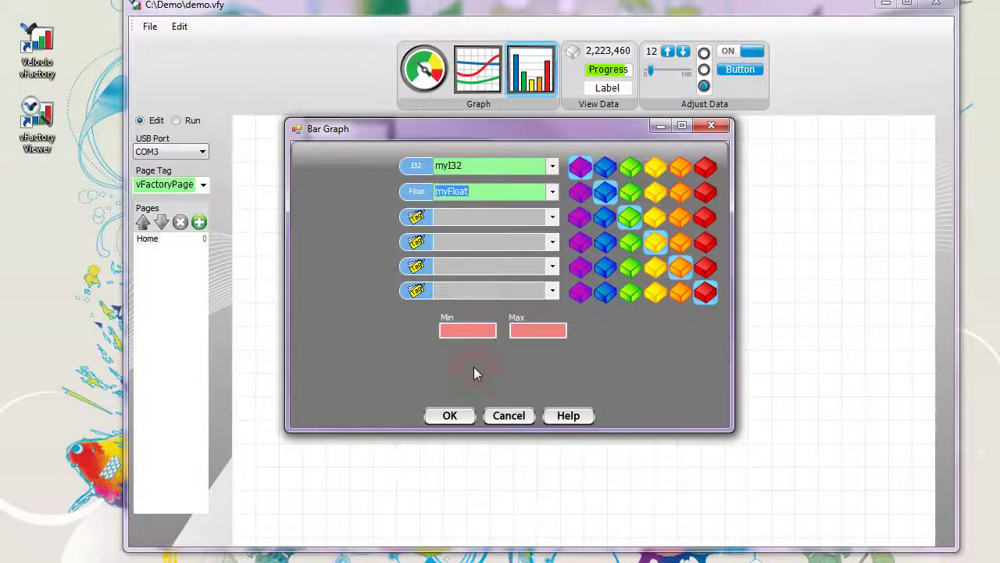
# Set the bar graph's range to a minimum of 0 and a maximum of 100, and accept its settings.
pyautogui.click(475, 330)
pyautogui.write('0')
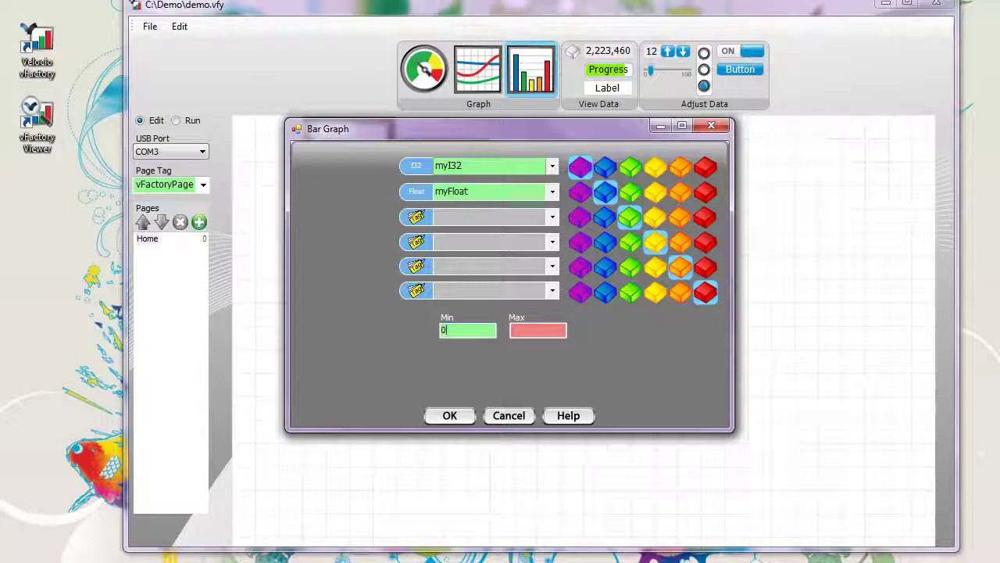
pyautogui.click(531, 329)
pyautogui.write('100')
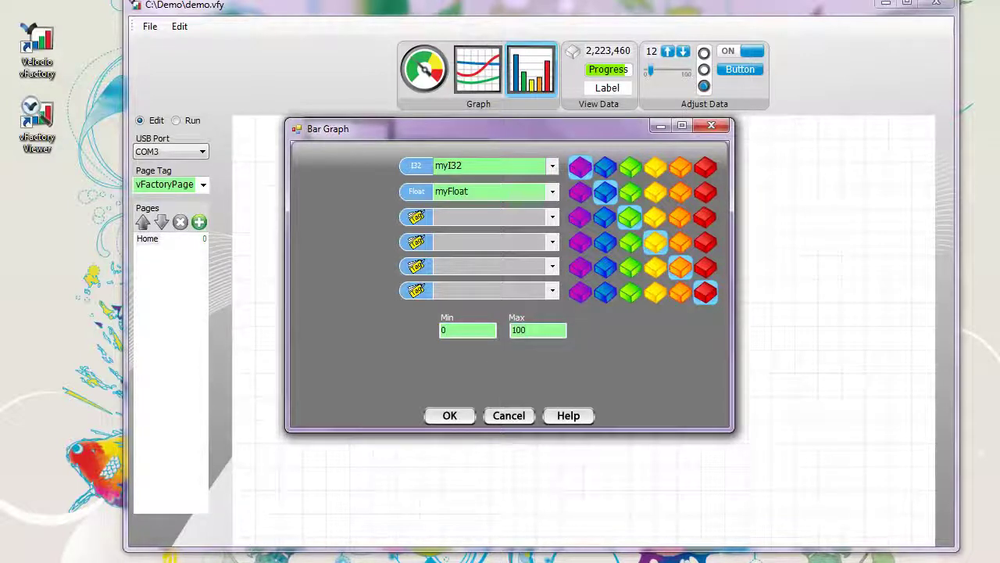
pyautogui.click(449, 415)
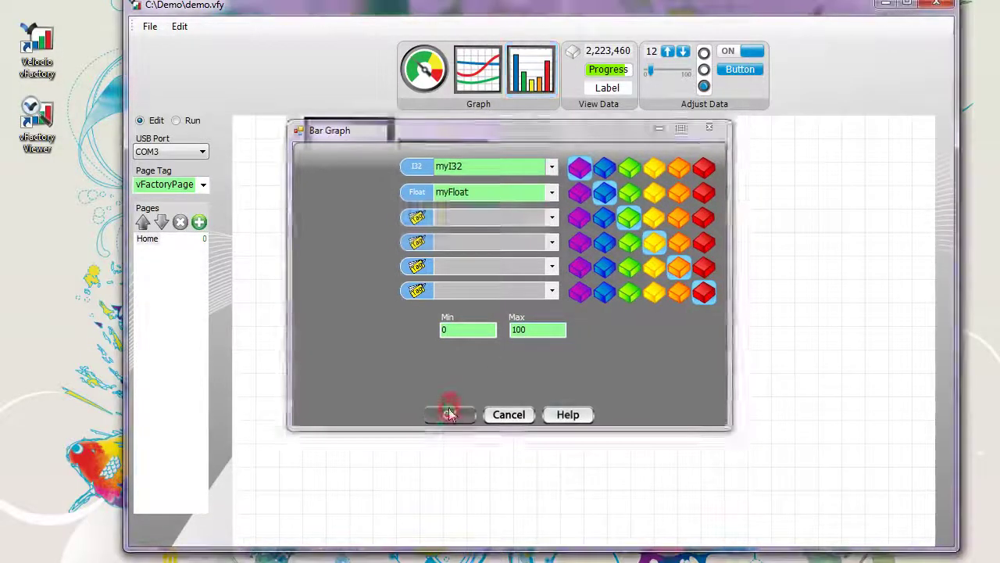
# Test the bar graph in run mode by choosing 42.65, 80 and 100 and lowering the slider to 31, and return to edit mode.
pyautogui.click(176, 120)
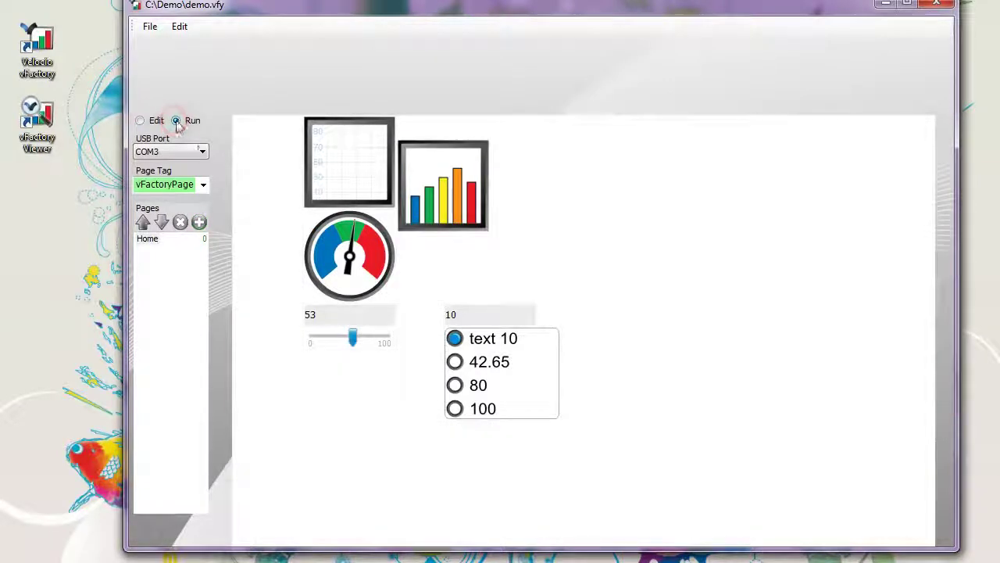
pyautogui.click(479, 367)
pyautogui.click(475, 385)
pyautogui.click(475, 403)
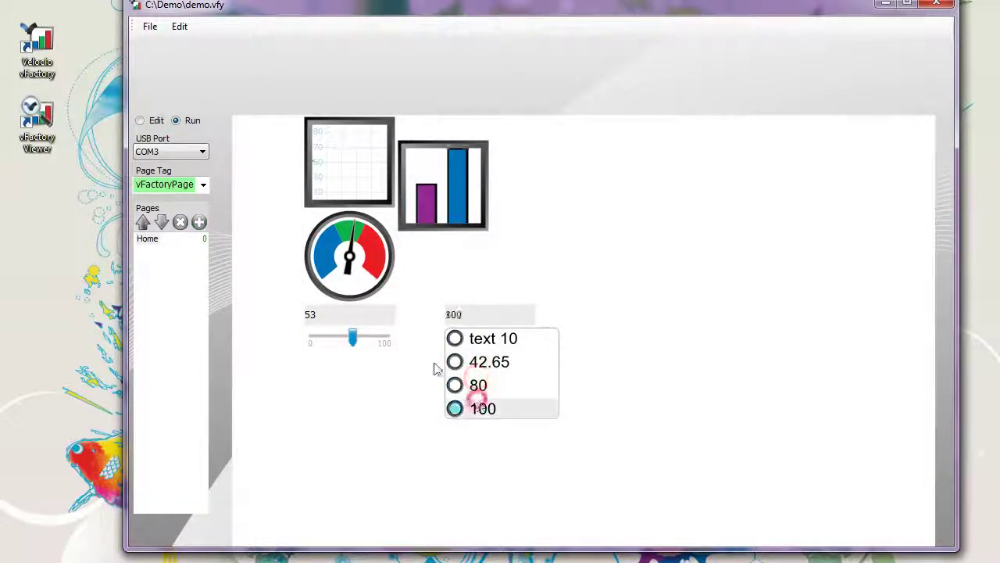
pyautogui.moveTo(351, 338)
pyautogui.mouseDown()
pyautogui.moveTo(325, 344)
pyautogui.moveTo(366, 343)
pyautogui.moveTo(334, 343)
pyautogui.mouseUp()
pyautogui.click(140, 120)
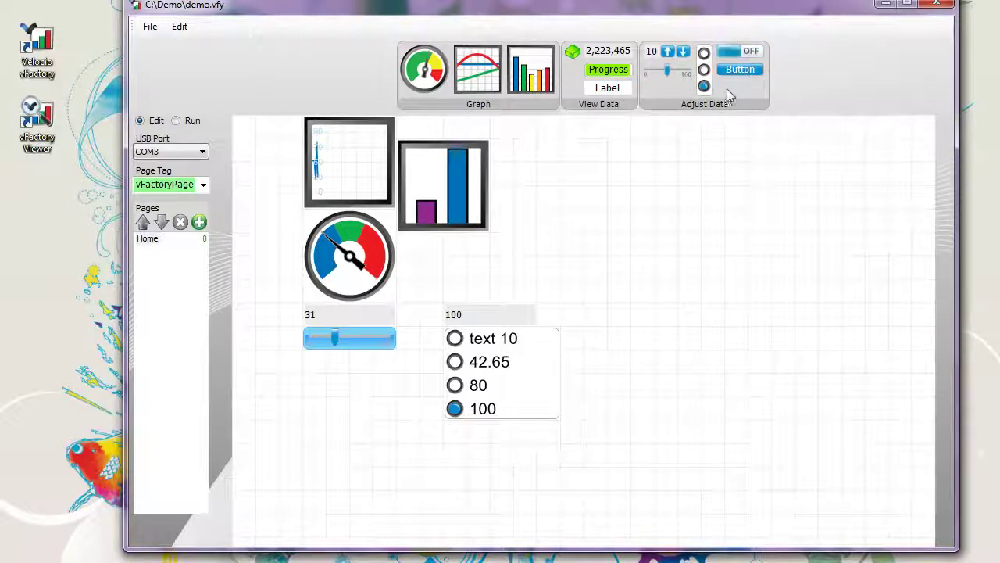
# Place an on/off switch in the empty area right of the radio buttons and link it to the myBit tag.
pyautogui.moveTo(741, 52); pyautogui.dragTo(688, 350)
pyautogui.moveTo(690, 313); pyautogui.dragTo(713, 289)
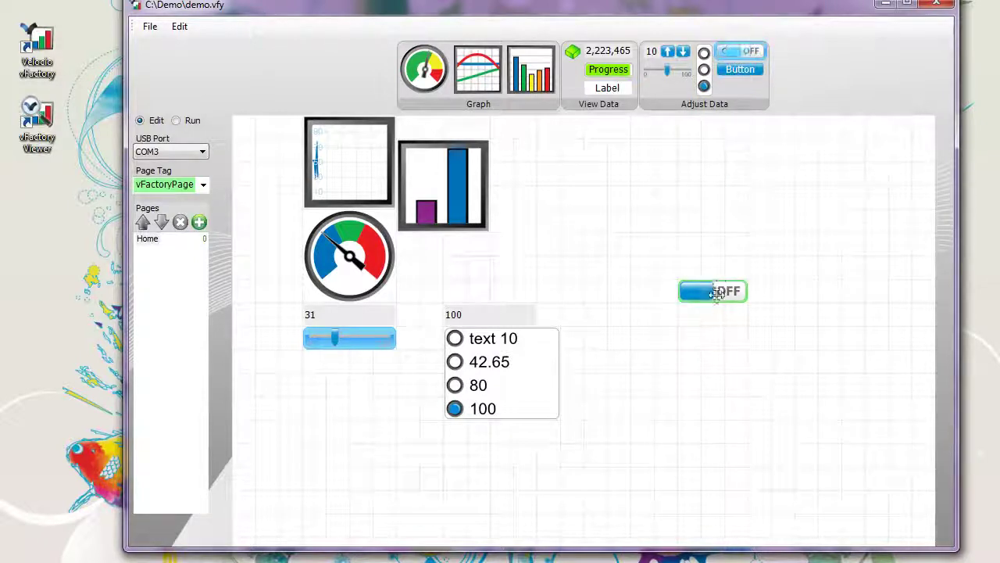
pyautogui.doubleClick(713, 285)
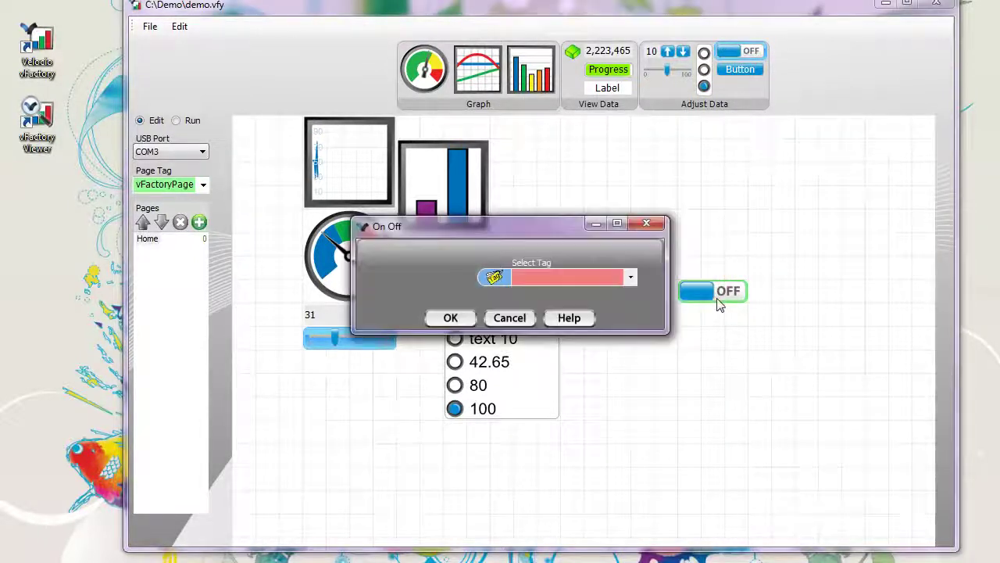
pyautogui.click(630, 278)
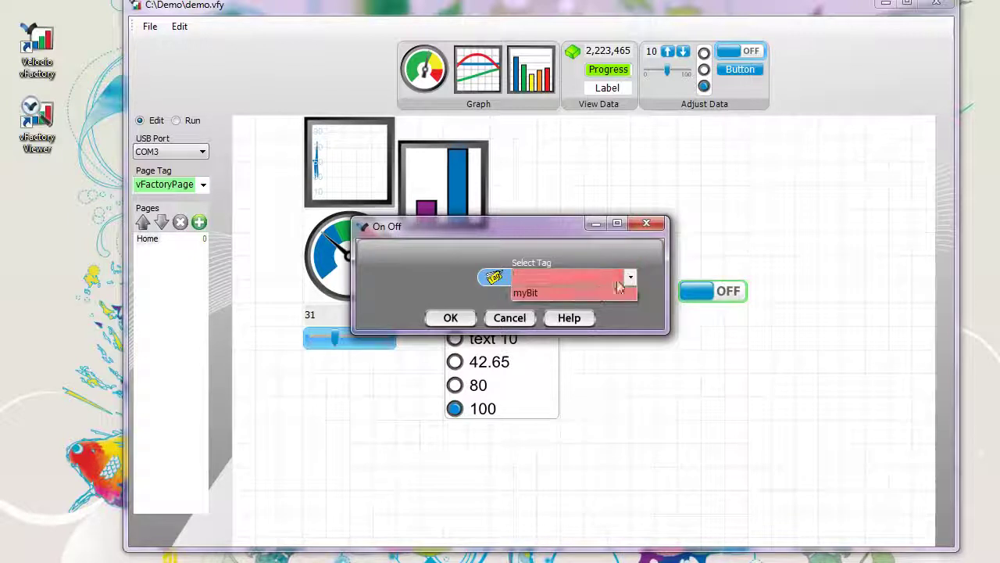
pyautogui.click(547, 293)
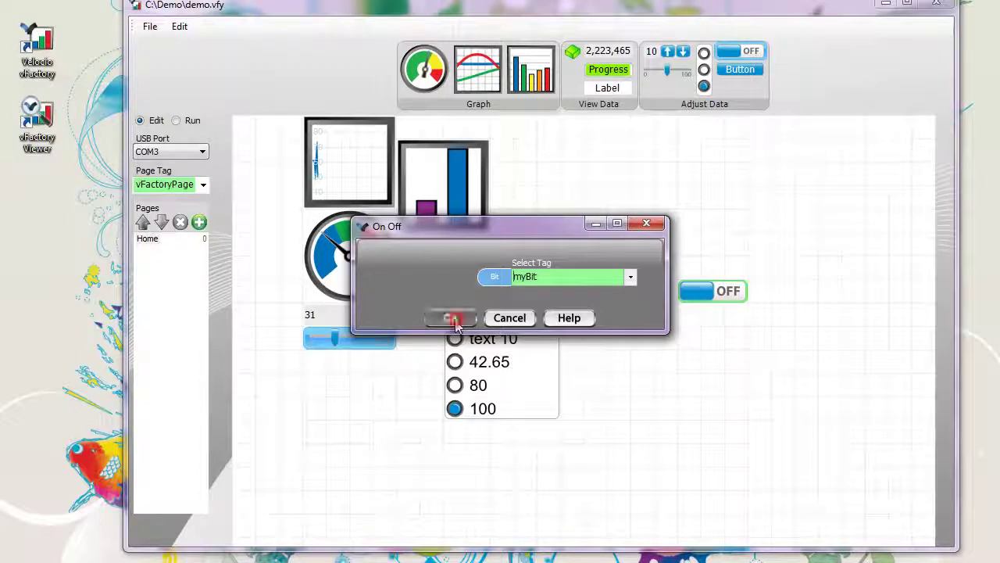
pyautogui.click(452, 319)
# Place a light directly above the on/off switch, red when on and linked to the myBit tag.
pyautogui.moveTo(573, 51); pyautogui.dragTo(712, 260)
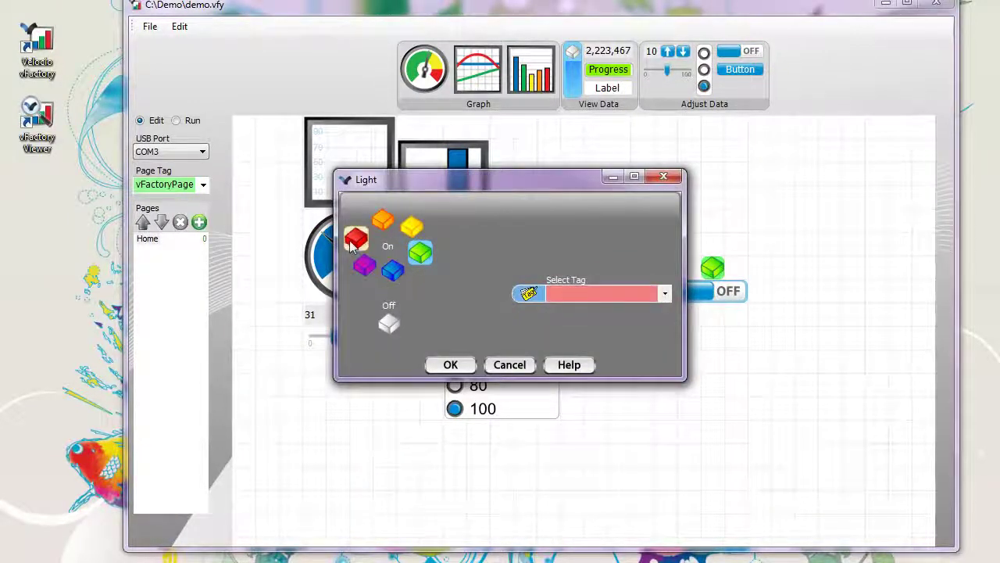
pyautogui.click(664, 294)
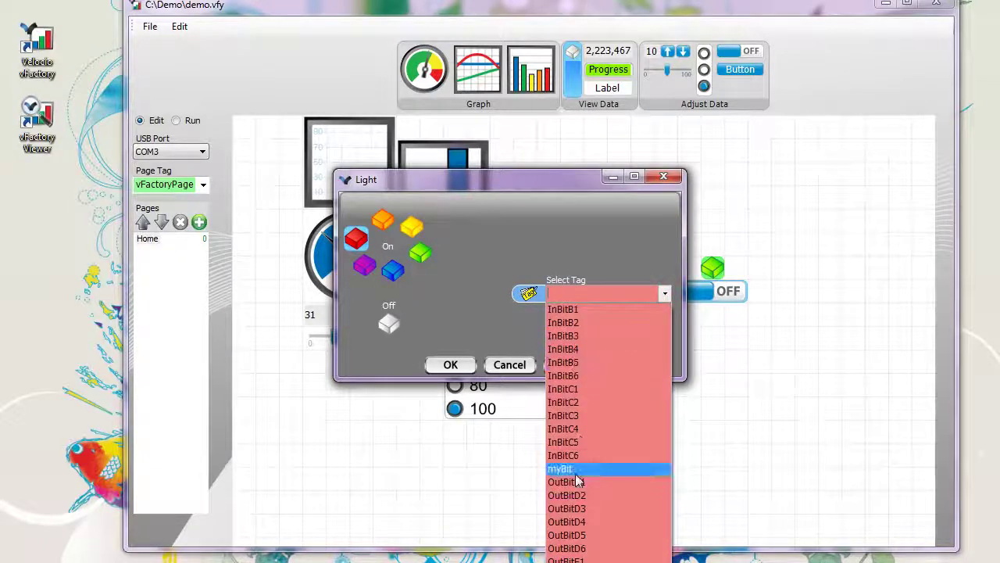
pyautogui.click(573, 468)
pyautogui.click(450, 364)
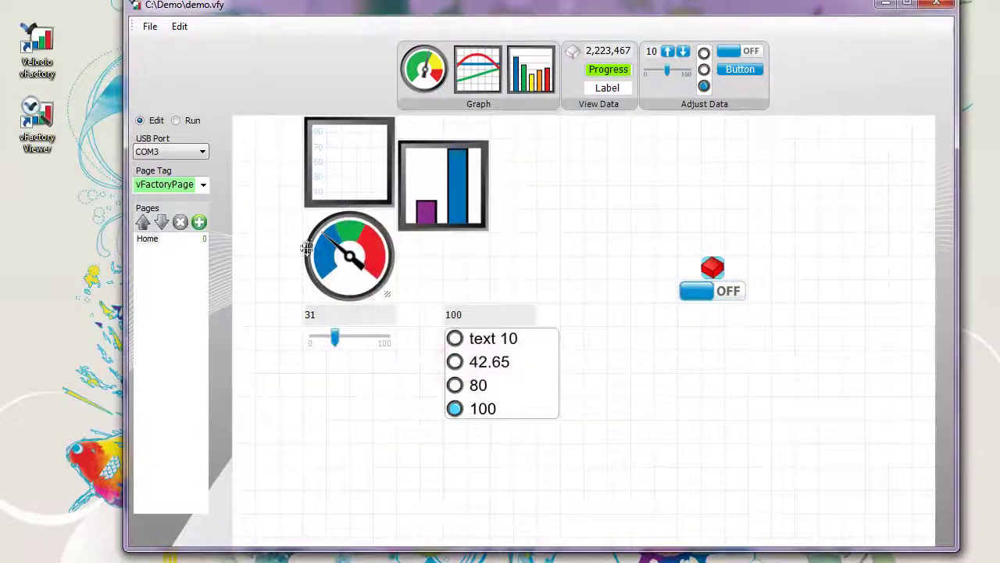
# Test the light in run mode by toggling the switch repeatedly, ending with it on, and return to edit mode.
pyautogui.click(177, 120)
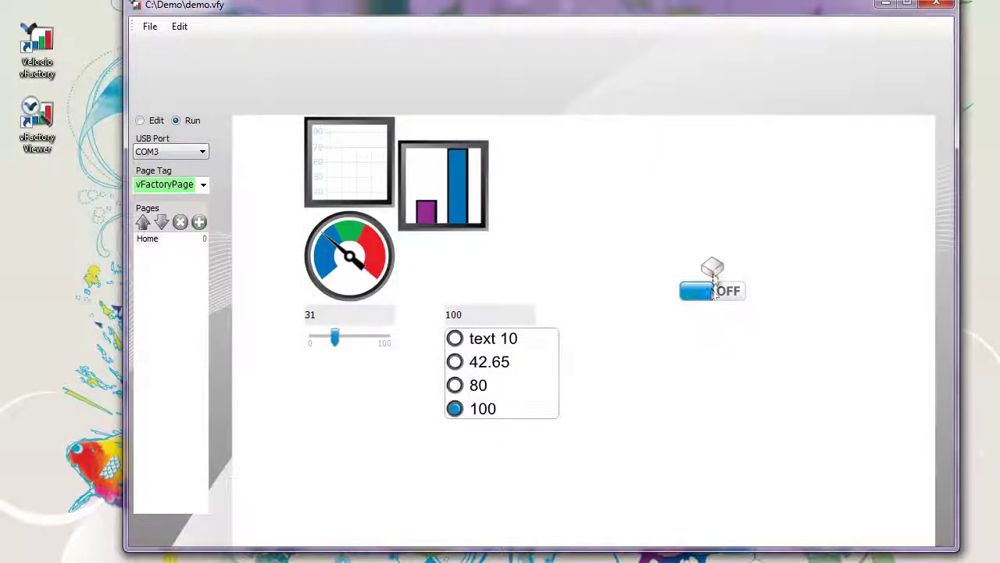
pyautogui.click(700, 297)
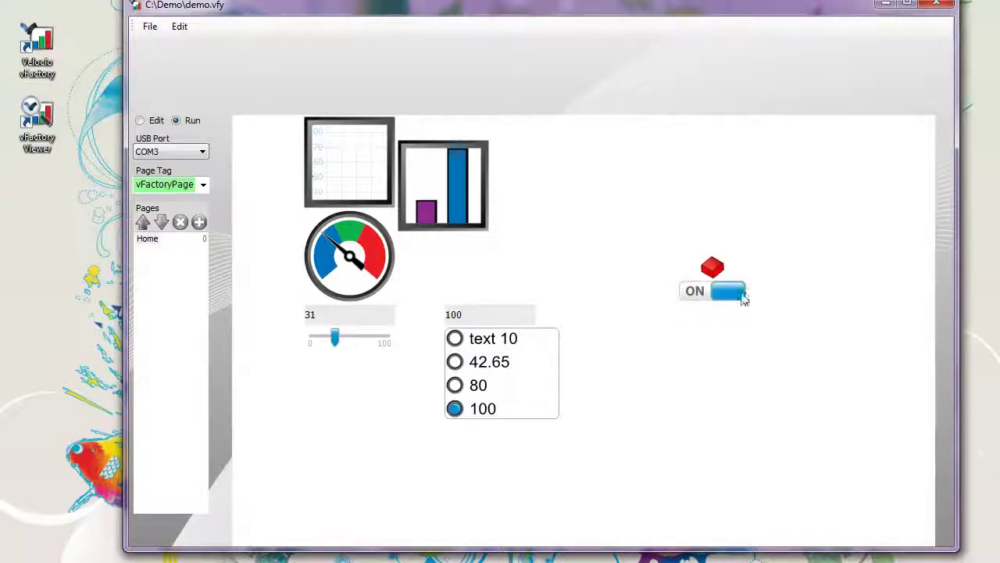
pyautogui.click(721, 294)
pyautogui.click(720, 294)
pyautogui.click(722, 293)
pyautogui.click(723, 293)
pyautogui.click(140, 120)
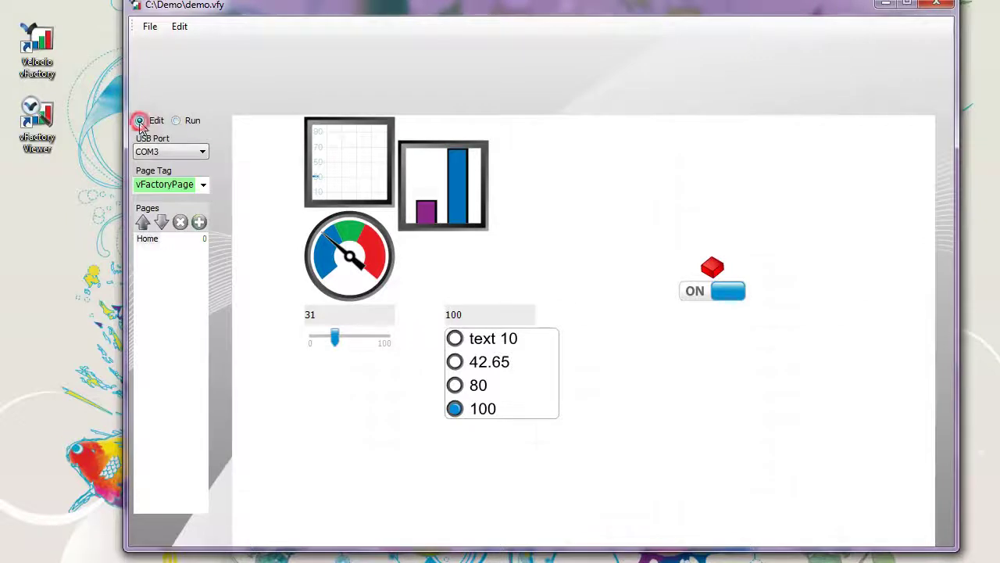
# Add a centred blue label reading "some text" above the red light.
pyautogui.click(668, 51)
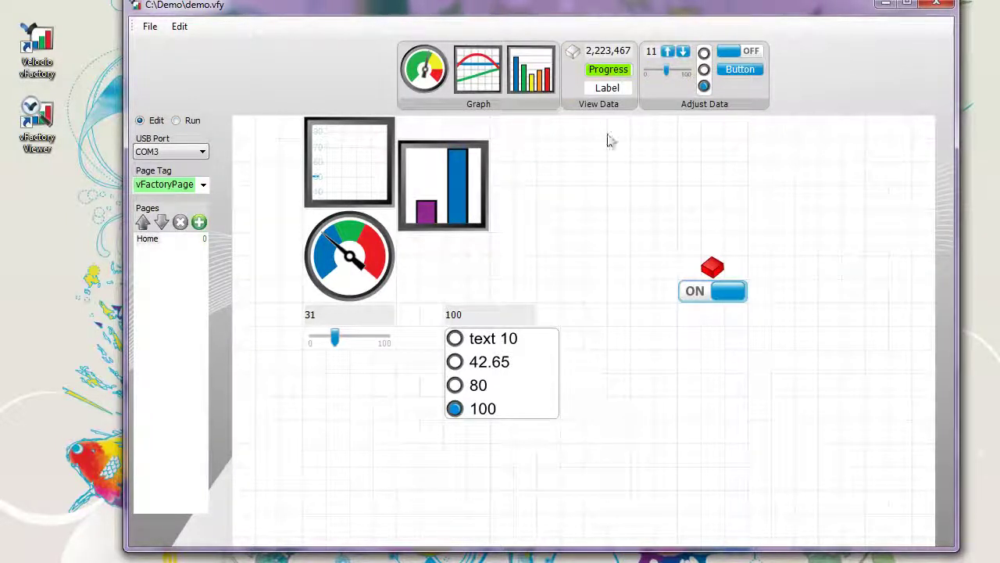
pyautogui.moveTo(607, 52); pyautogui.dragTo(686, 212)
pyautogui.click(508, 275)
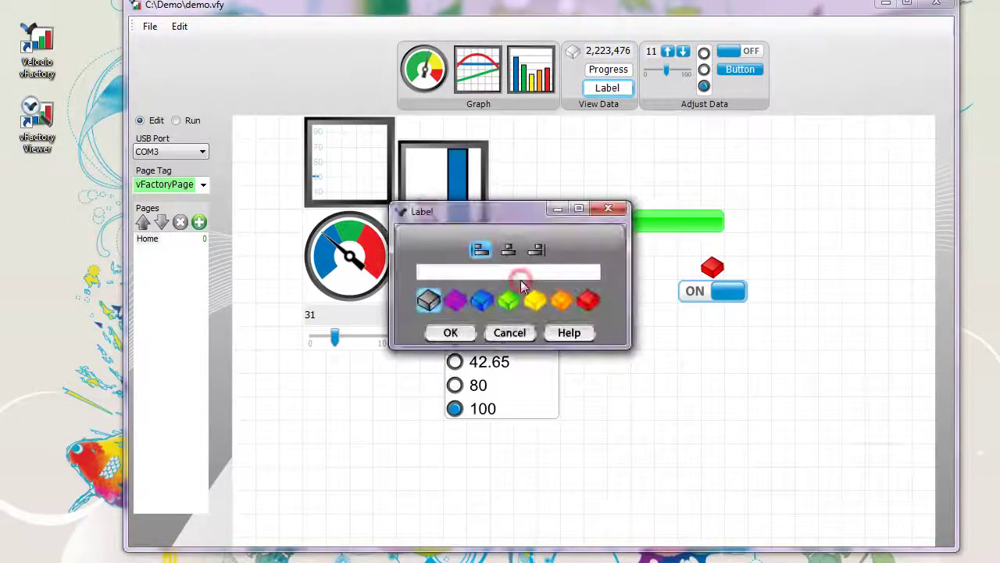
pyautogui.write('some')
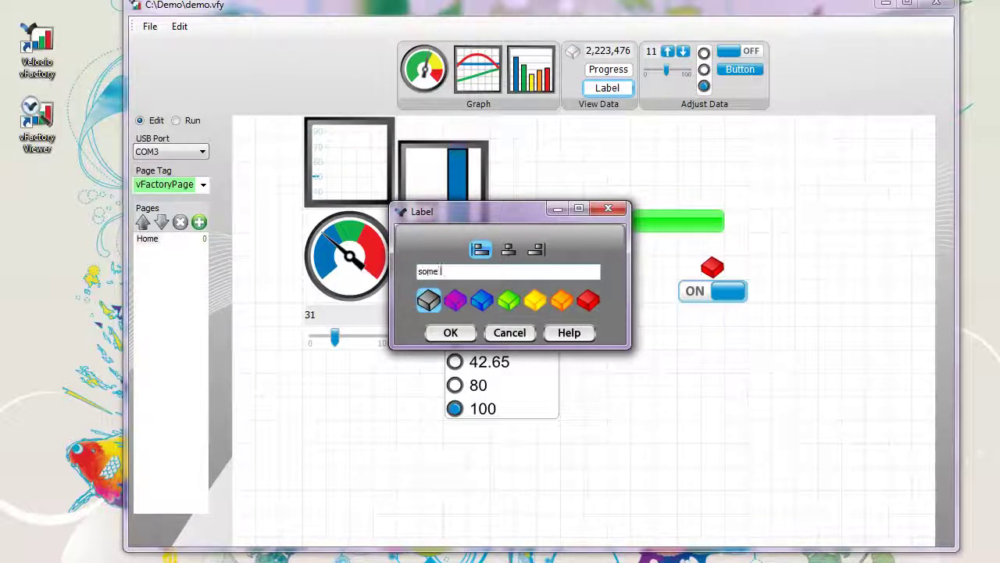
pyautogui.click(508, 249)
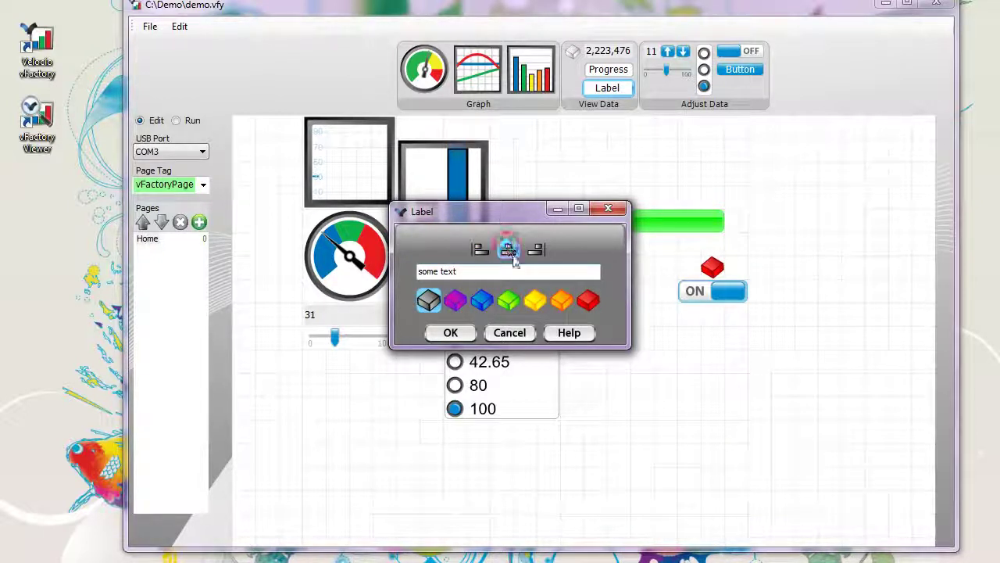
pyautogui.click(451, 332)
pyautogui.moveTo(695, 222); pyautogui.dragTo(817, 220)
pyautogui.click(787, 264)
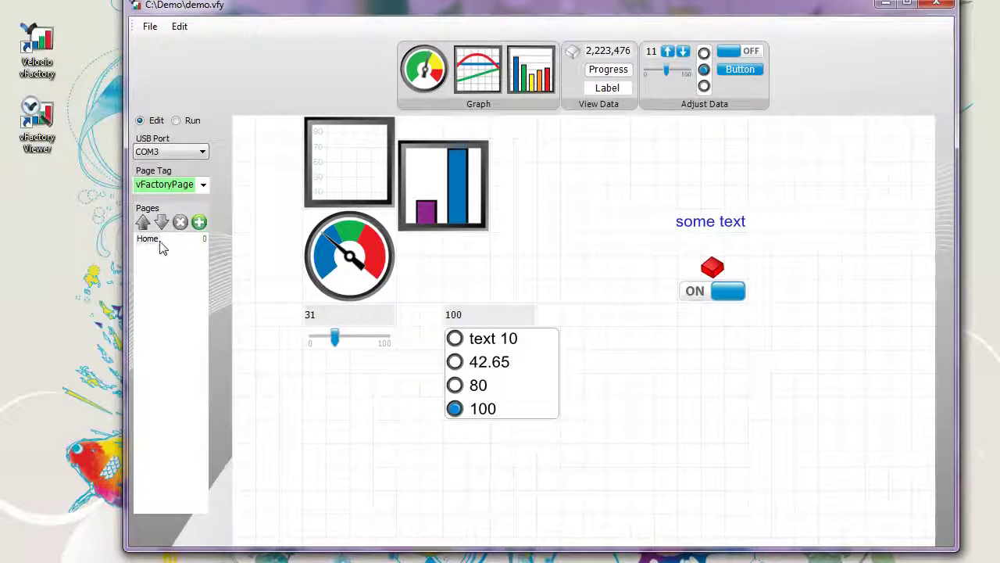
# Add two new pages to the project and open Page1 for editing.
pyautogui.click(199, 223)
pyautogui.click(200, 223)
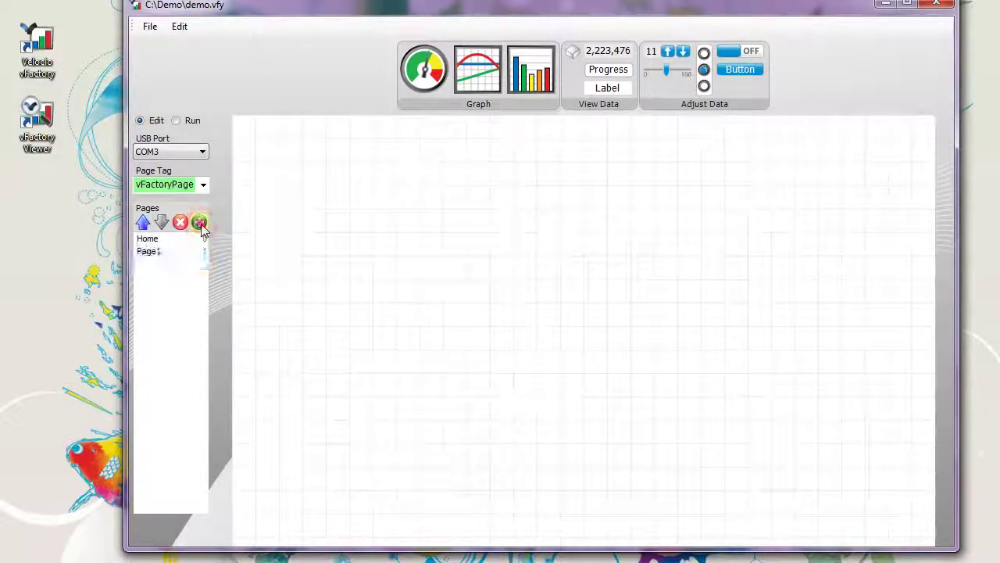
pyautogui.click(154, 251)
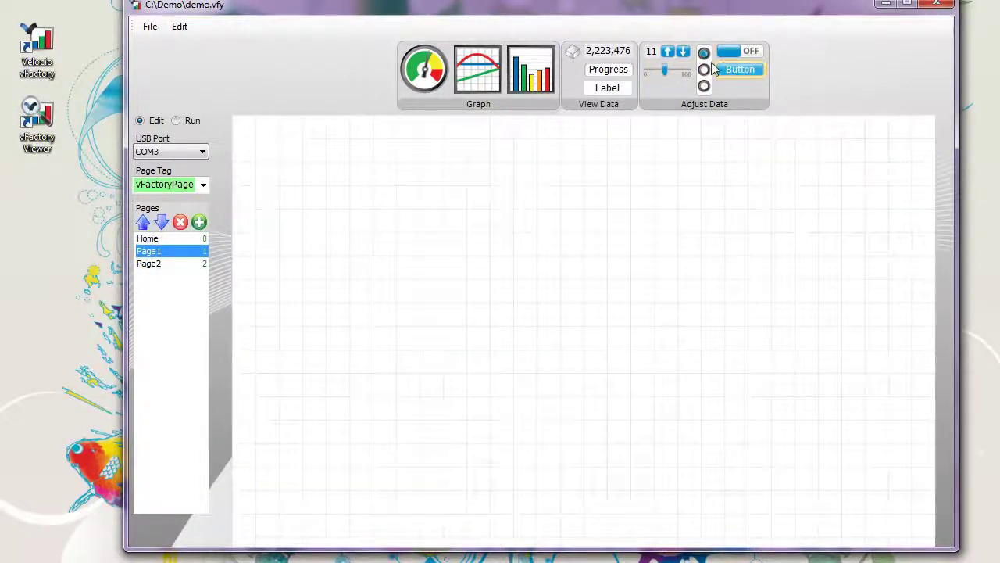
# Place a light near the top of Page1, orange when on and linked to the myBit tag.
pyautogui.moveTo(573, 52); pyautogui.dragTo(426, 170)
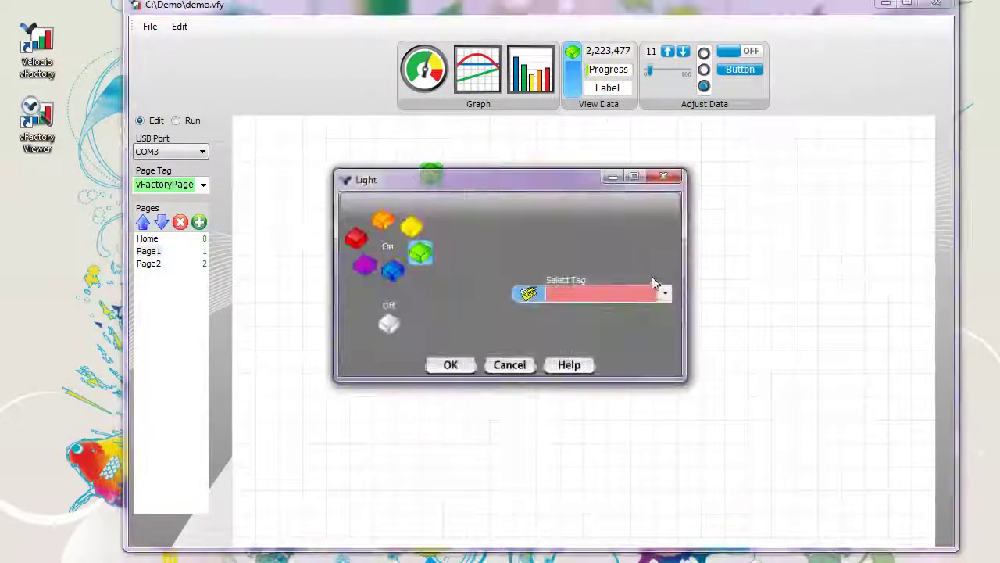
pyautogui.click(663, 294)
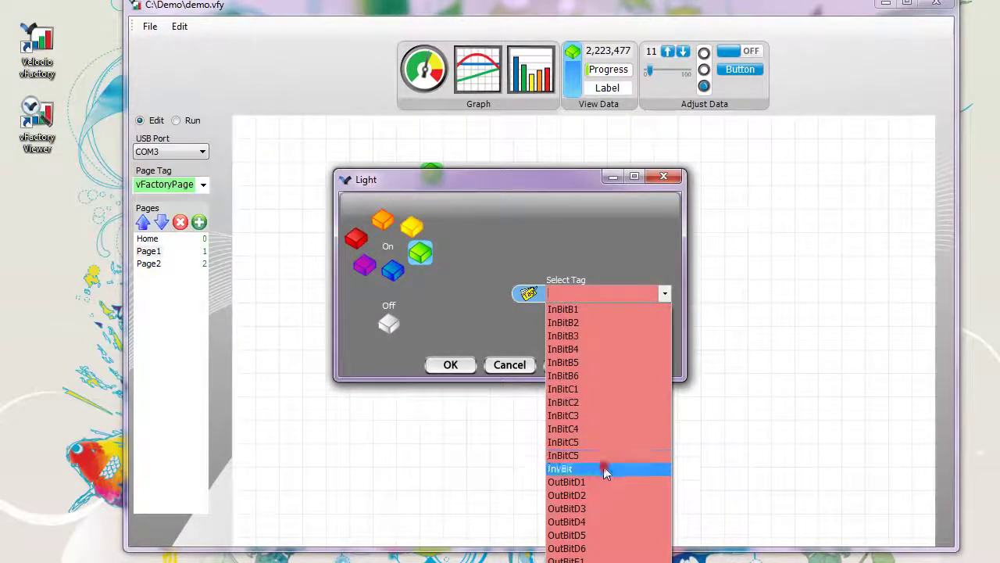
pyautogui.click(603, 469)
pyautogui.click(383, 220)
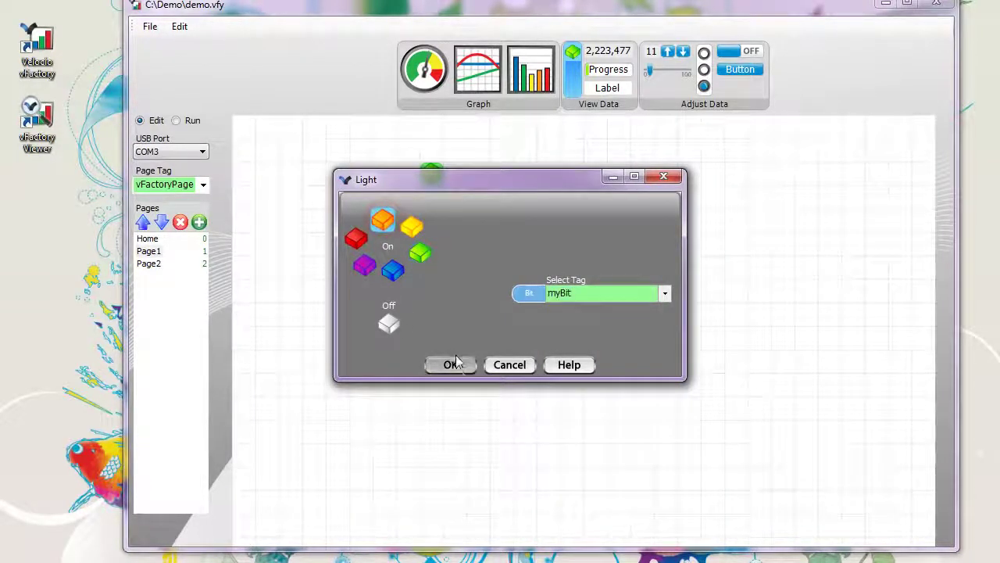
pyautogui.click(451, 365)
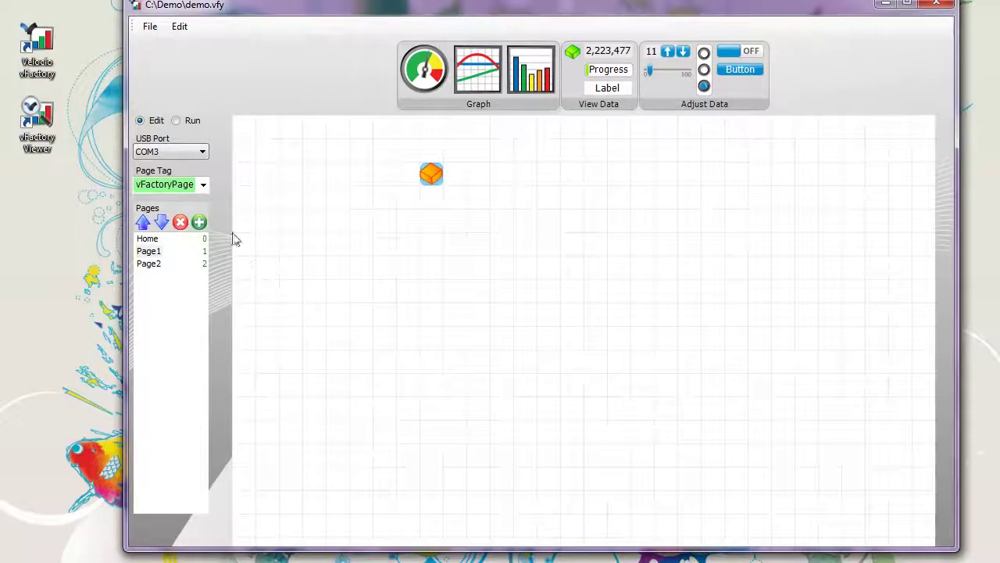
# Switch to run mode, view Page1, and return to the Home page.
pyautogui.click(177, 121)
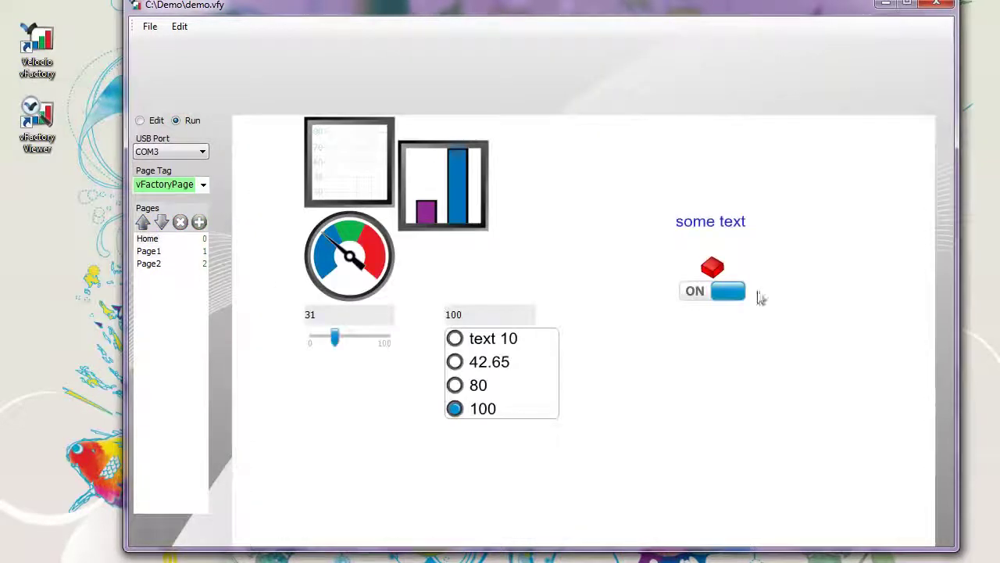
pyautogui.click(155, 252)
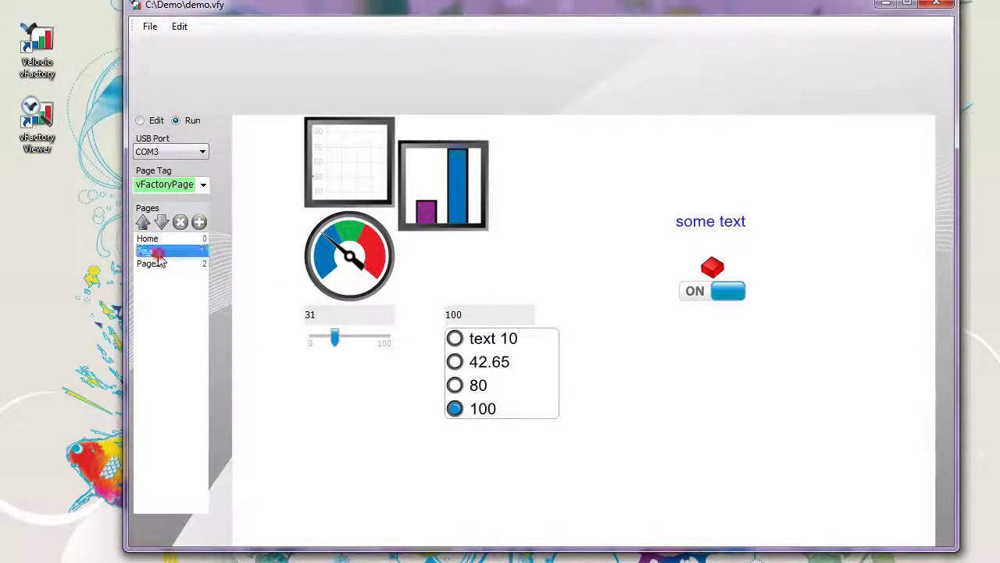
pyautogui.click(148, 238)
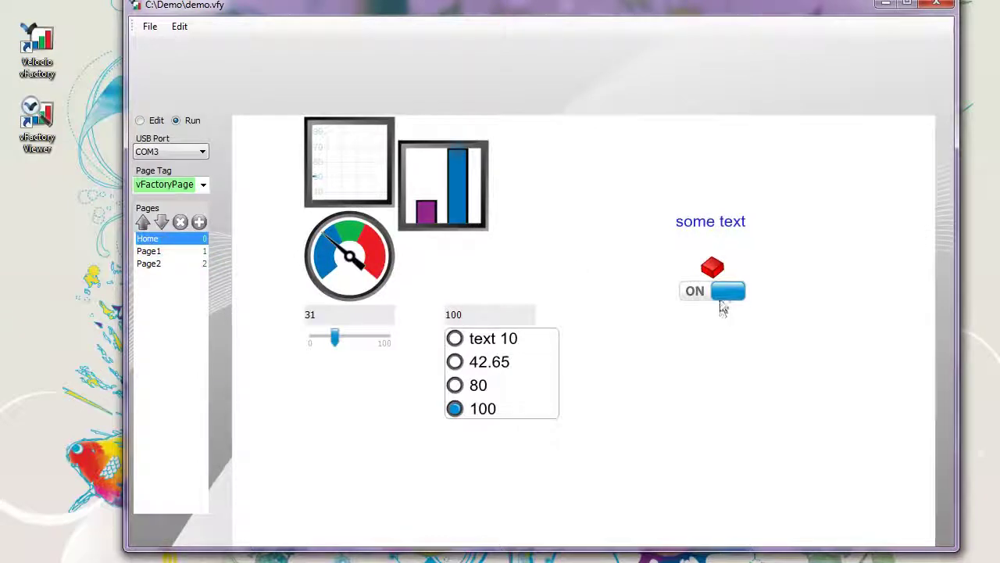
# Turn off the Home page's switch and look through Page1 and Page2, ending on the Home page.
pyautogui.click(720, 300)
pyautogui.click(155, 252)
pyautogui.click(155, 239)
pyautogui.click(156, 251)
pyautogui.click(156, 252)
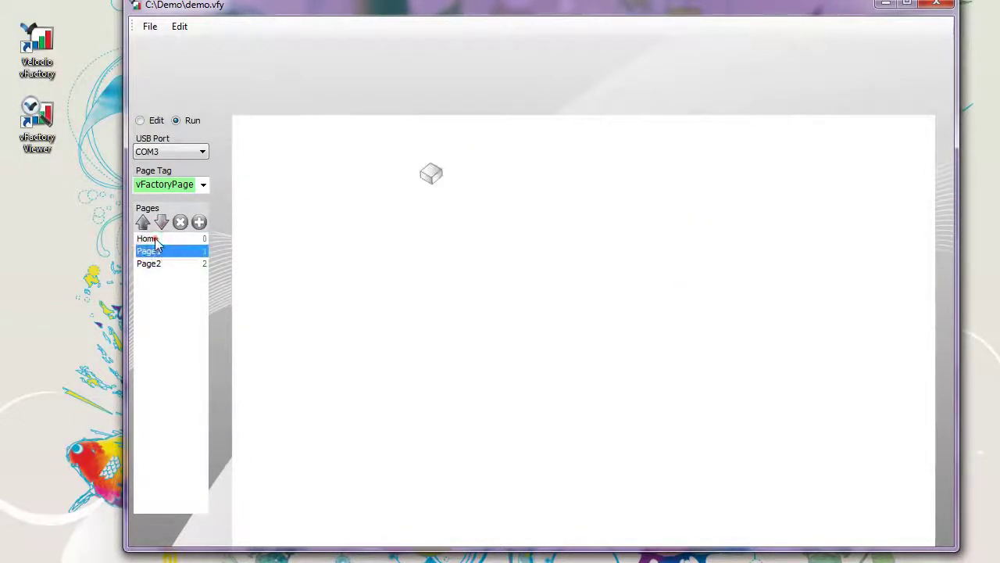
pyautogui.click(156, 251)
pyautogui.click(156, 264)
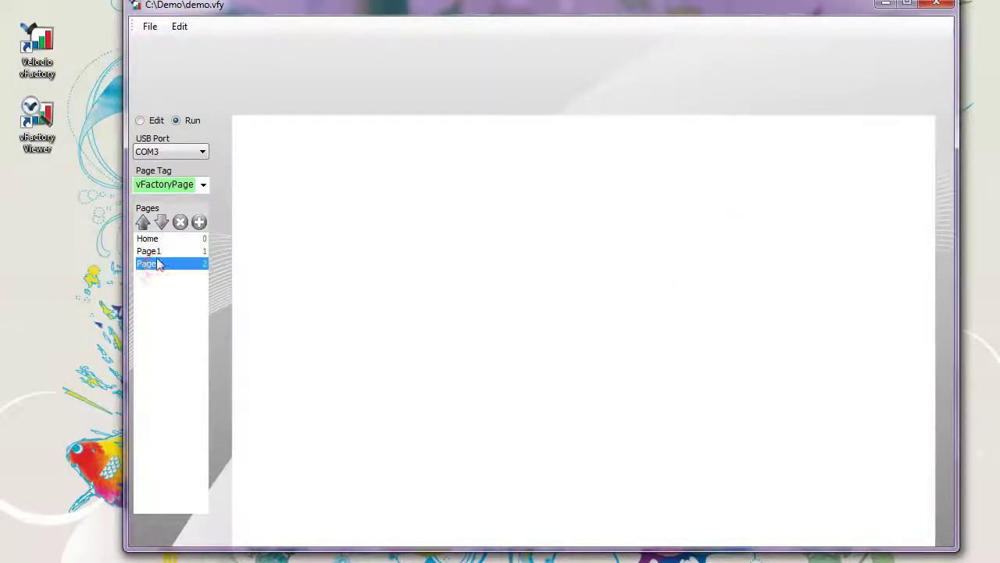
pyautogui.click(155, 252)
pyautogui.click(155, 240)
pyautogui.click(155, 264)
pyautogui.click(156, 252)
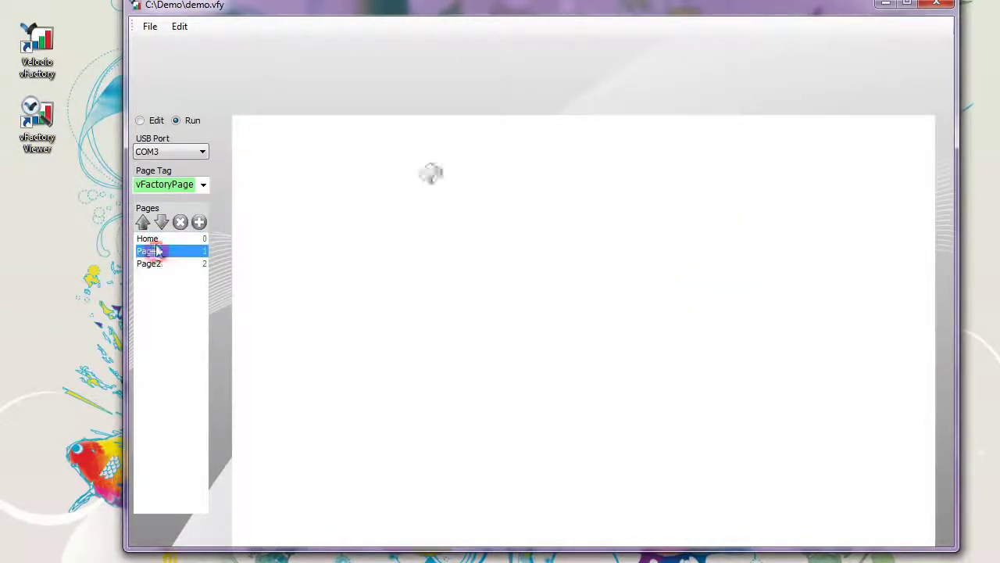
pyautogui.click(155, 239)
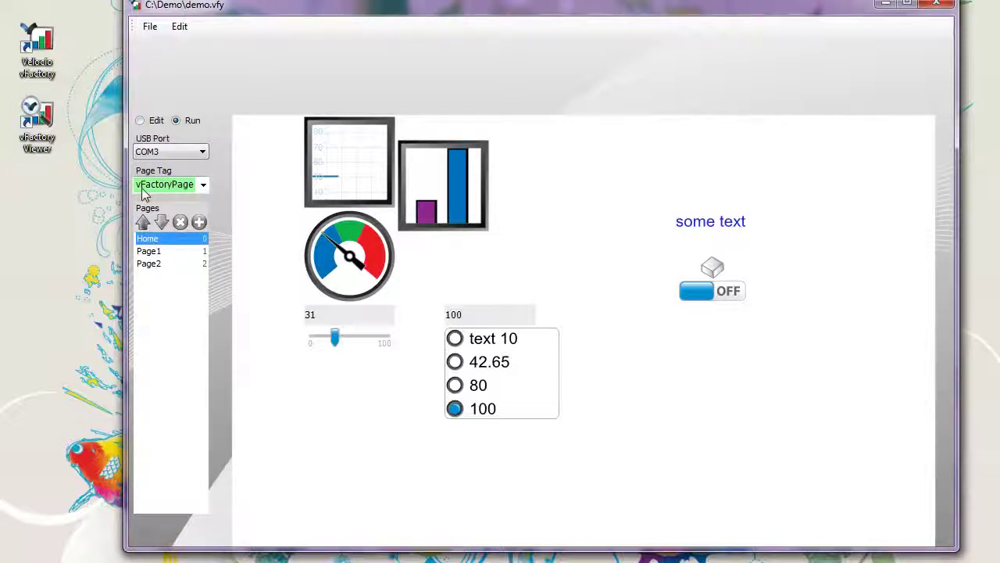
# Check which tags are available as the page tag and keep vFactoryPage.
pyautogui.click(203, 185)
pyautogui.click(204, 185)
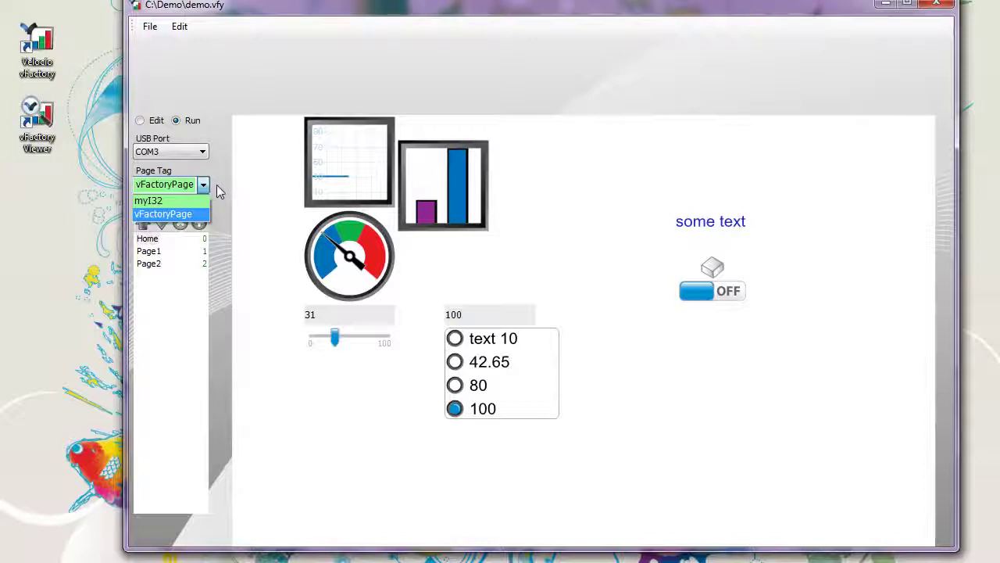
pyautogui.click(226, 190)
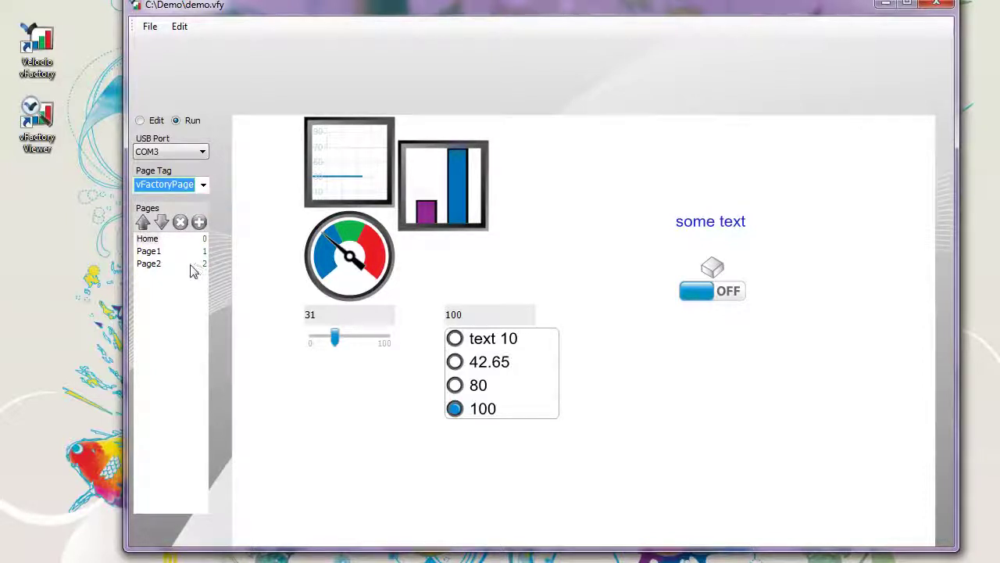
# View Page1 and Page2 in run mode and return to the Home page.
pyautogui.click(153, 251)
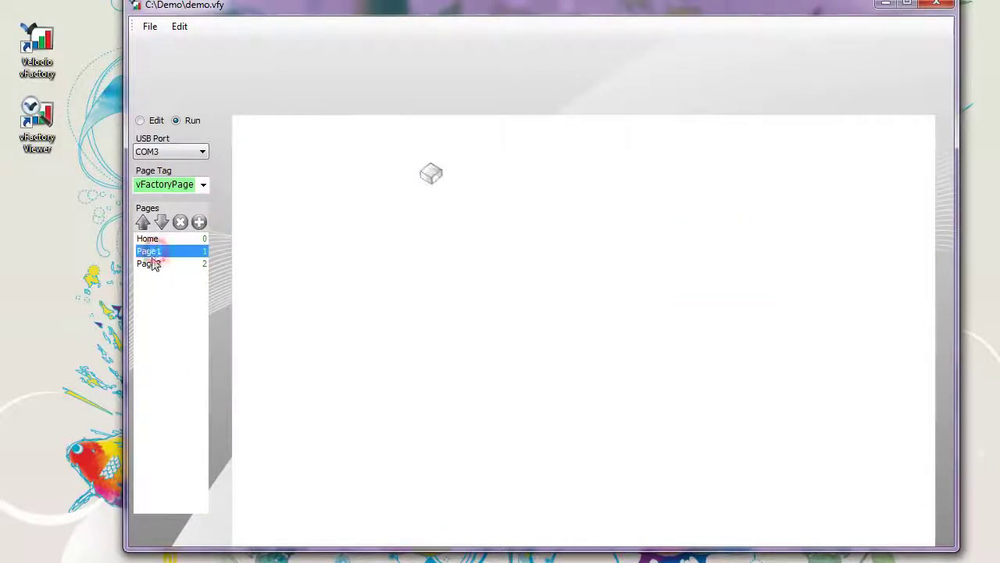
pyautogui.click(149, 239)
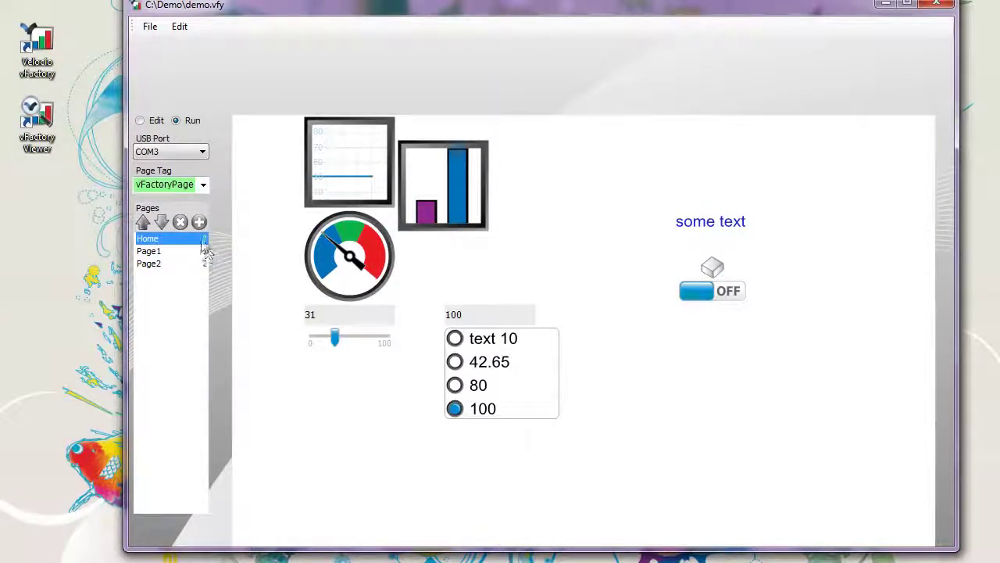
pyautogui.click(153, 253)
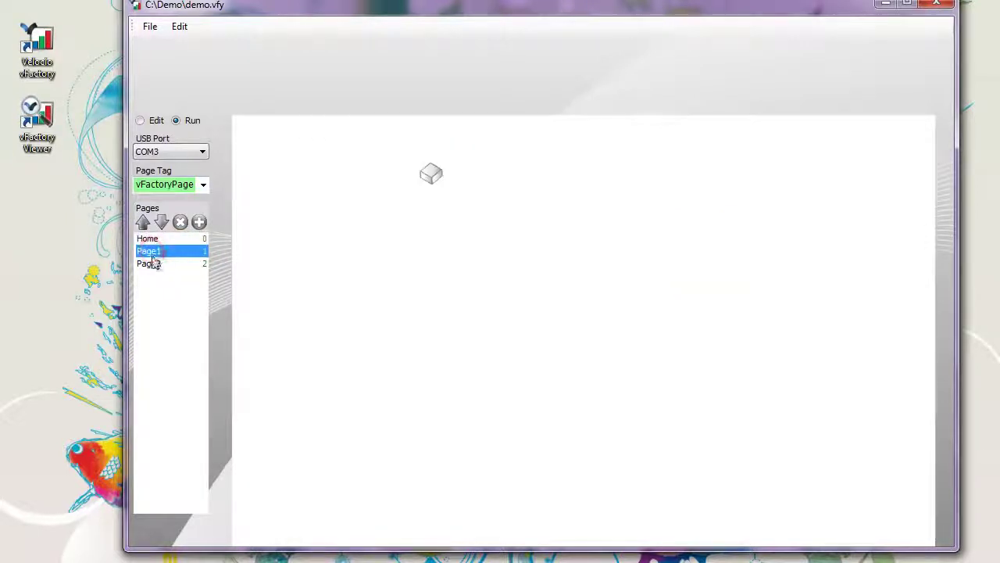
pyautogui.click(164, 265)
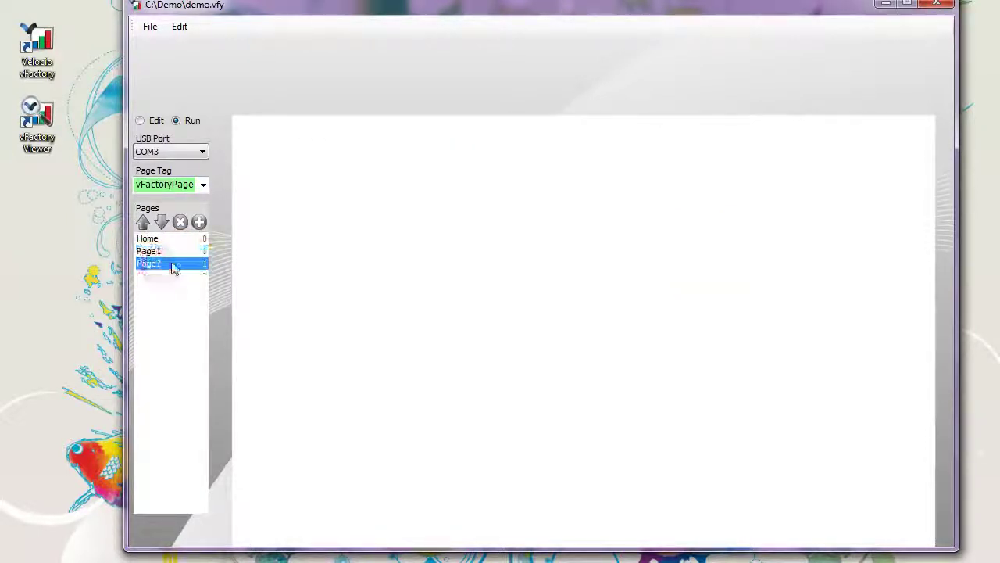
pyautogui.click(156, 252)
pyautogui.click(148, 239)
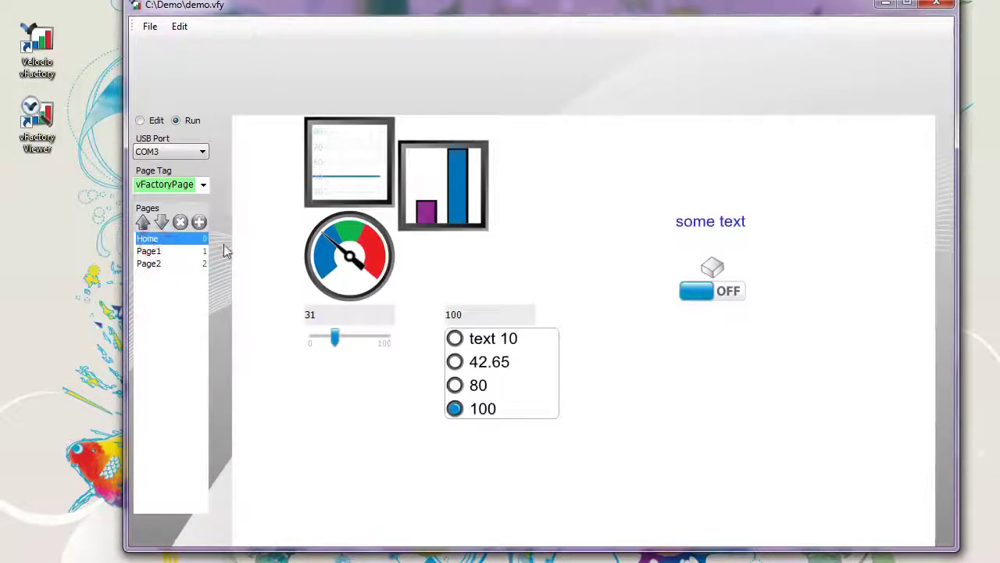
# In edit mode, add a button labelled "page 1" at the Home page's lower left that sets vFactoryPage to 1.
pyautogui.click(140, 120)
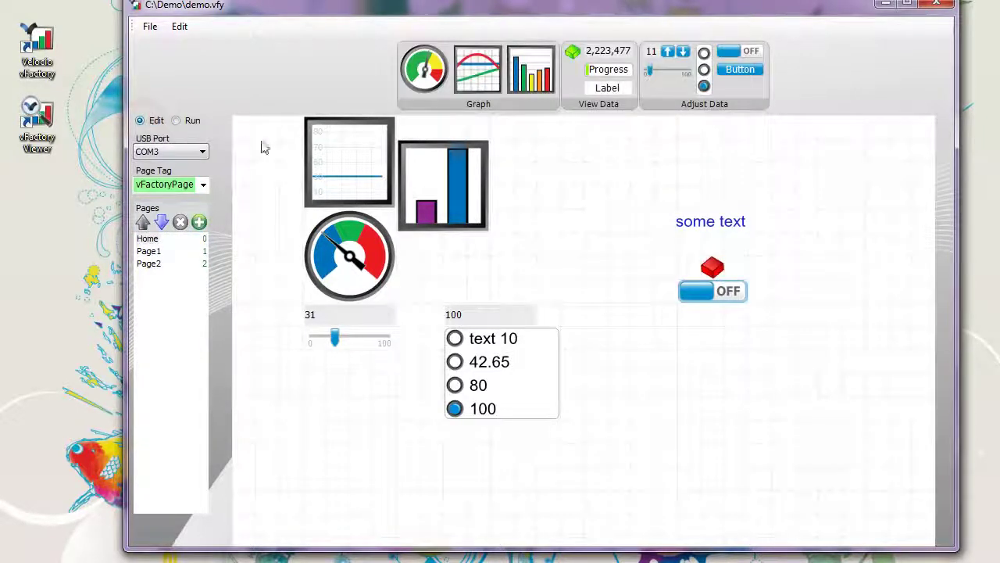
pyautogui.moveTo(738, 71); pyautogui.dragTo(281, 482)
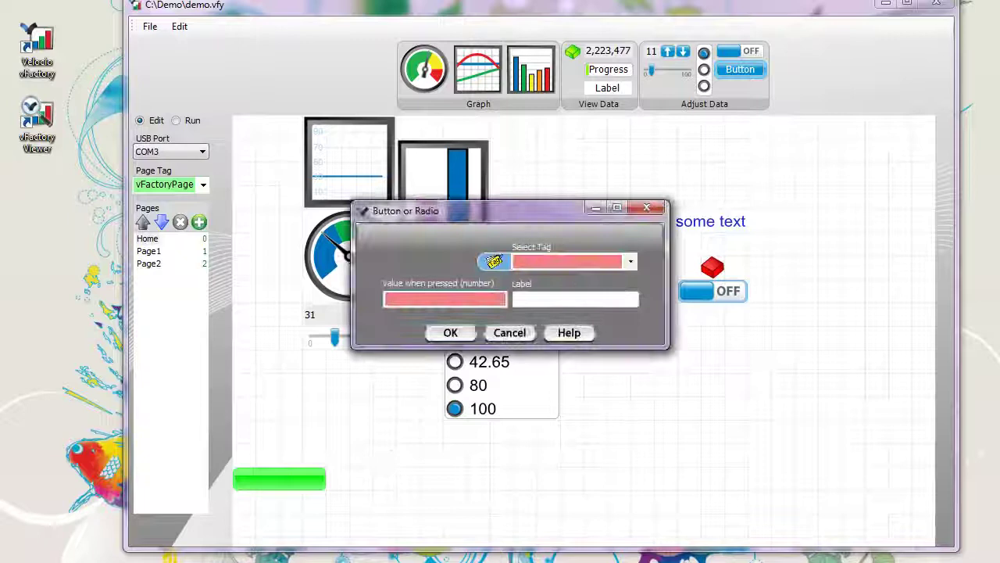
pyautogui.click(630, 261)
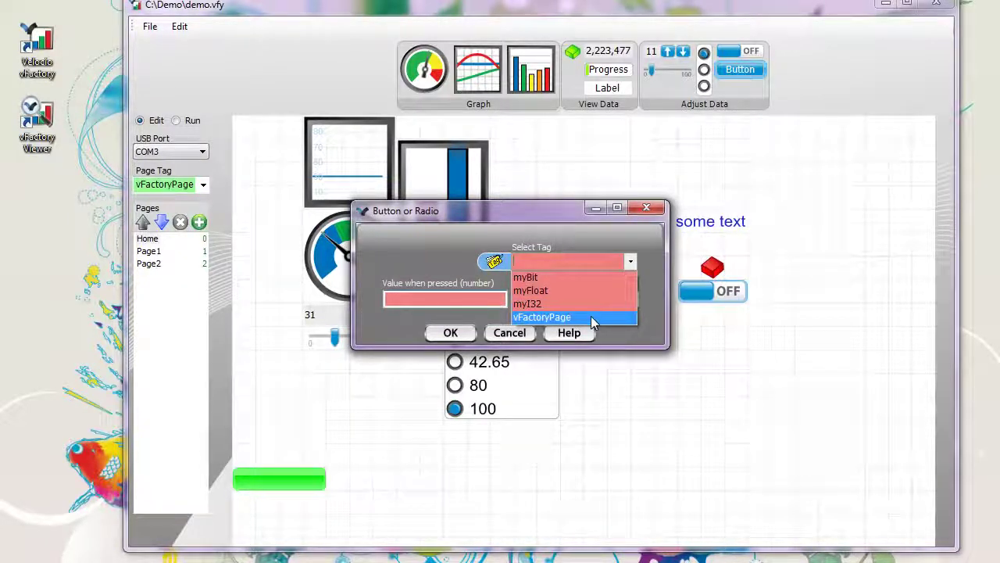
pyautogui.click(590, 316)
pyautogui.click(450, 299)
pyautogui.write('1')
pyautogui.click(527, 299)
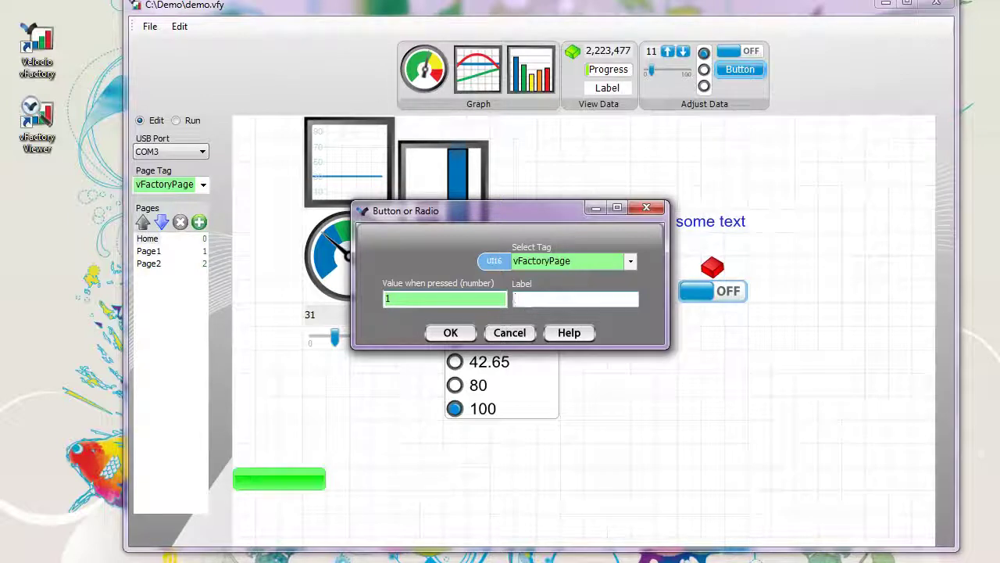
pyautogui.write('page ')
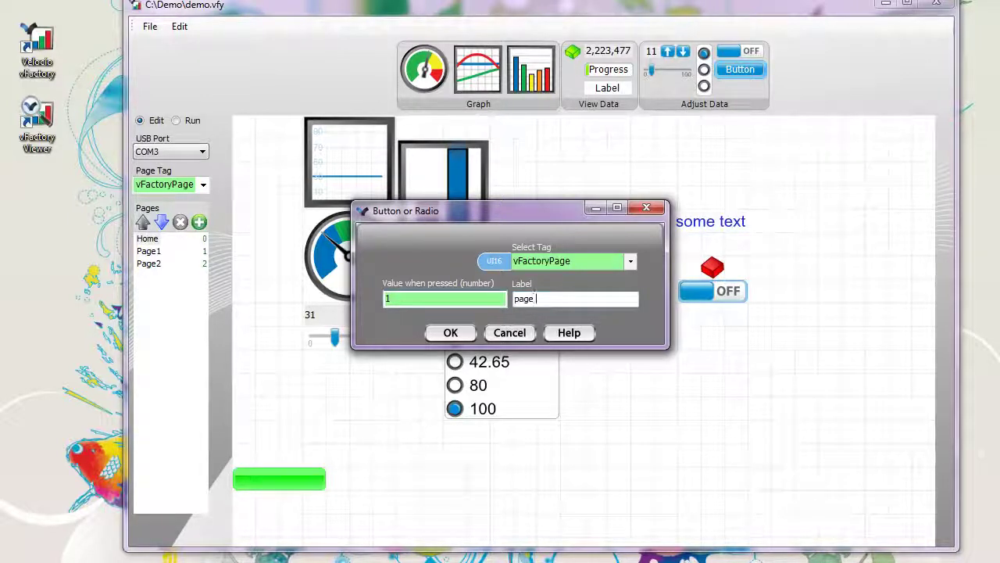
pyautogui.write('1')
pyautogui.click(449, 333)
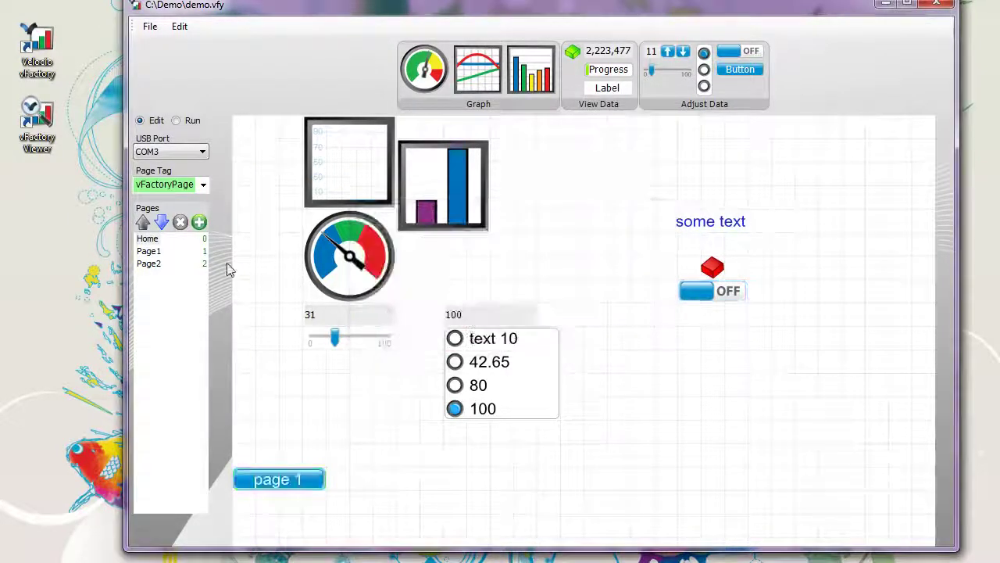
# Add a button labelled "page 0" at Page1's lower left that sets vFactoryPage to 0.
pyautogui.click(148, 253)
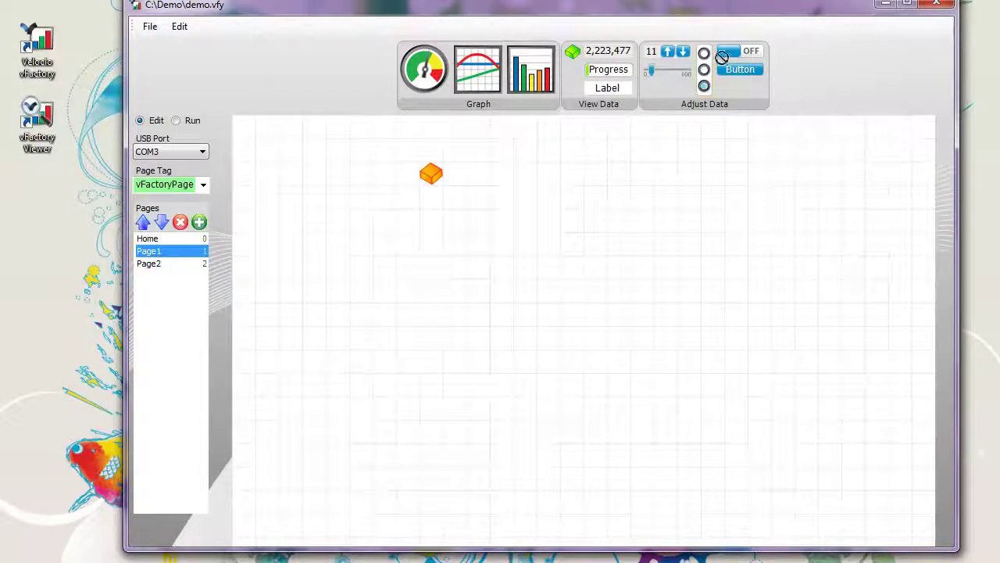
pyautogui.moveTo(735, 70); pyautogui.dragTo(286, 439)
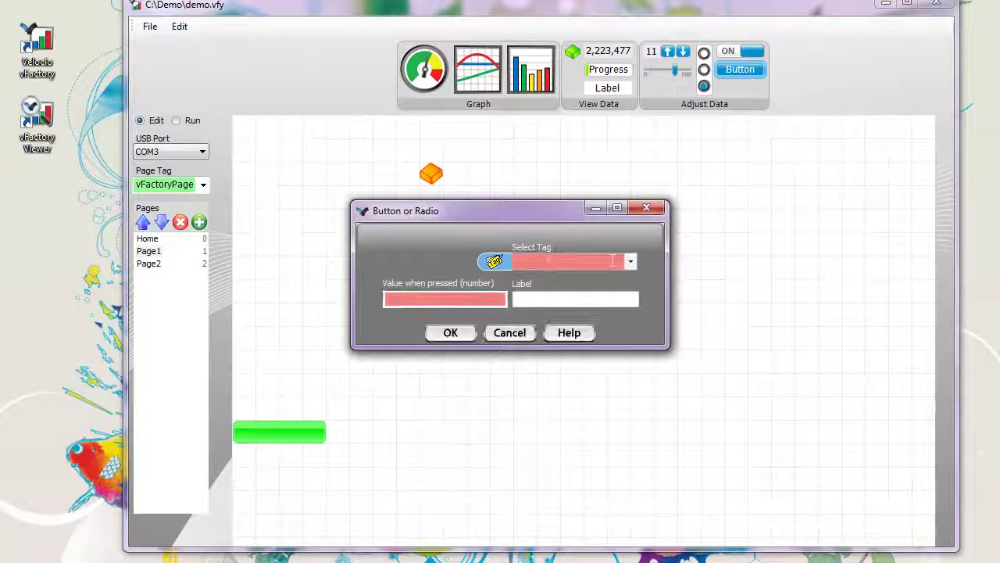
pyautogui.click(631, 263)
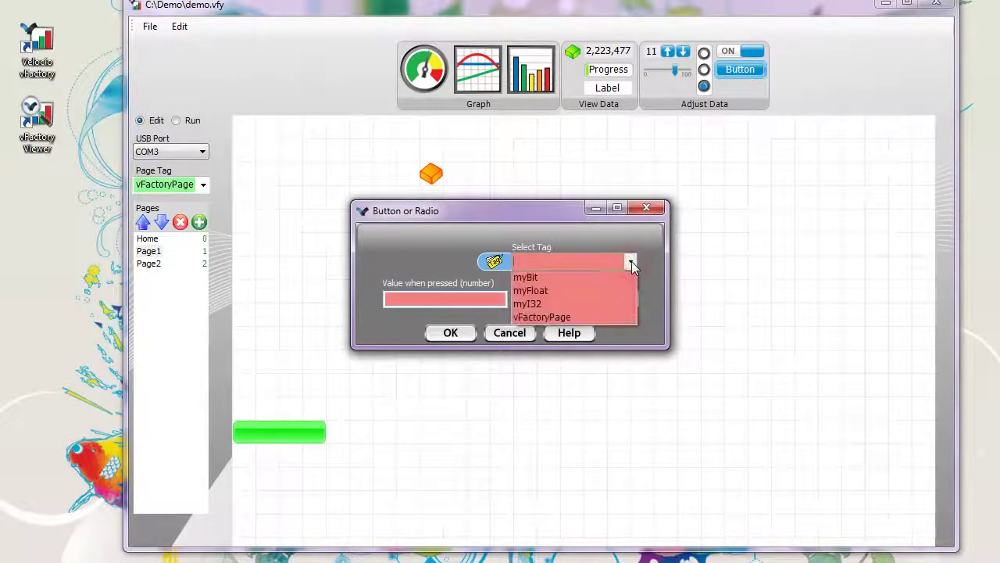
pyautogui.click(559, 317)
pyautogui.click(464, 299)
pyautogui.write('0')
pyautogui.click(531, 300)
pyautogui.write('page')
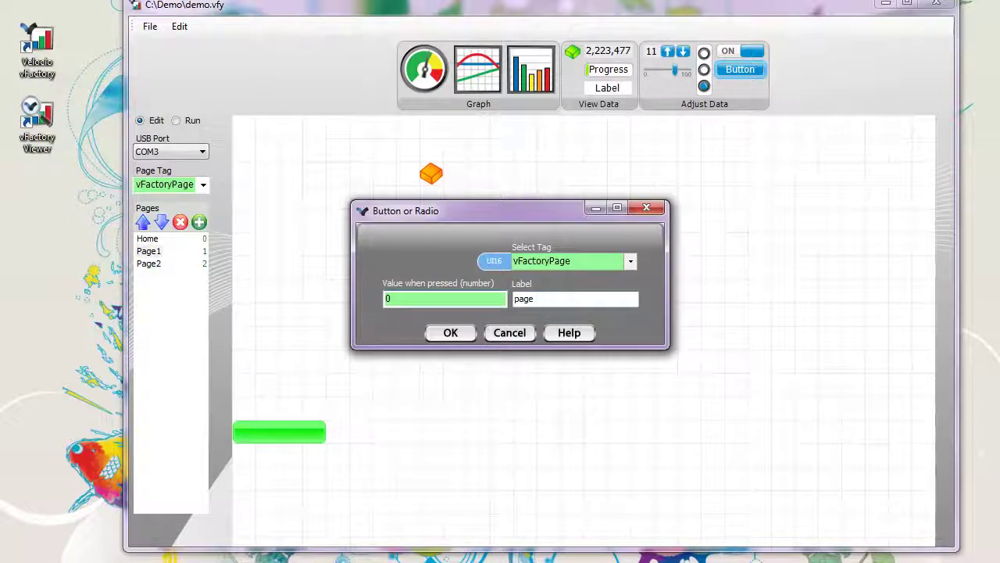
pyautogui.click(449, 332)
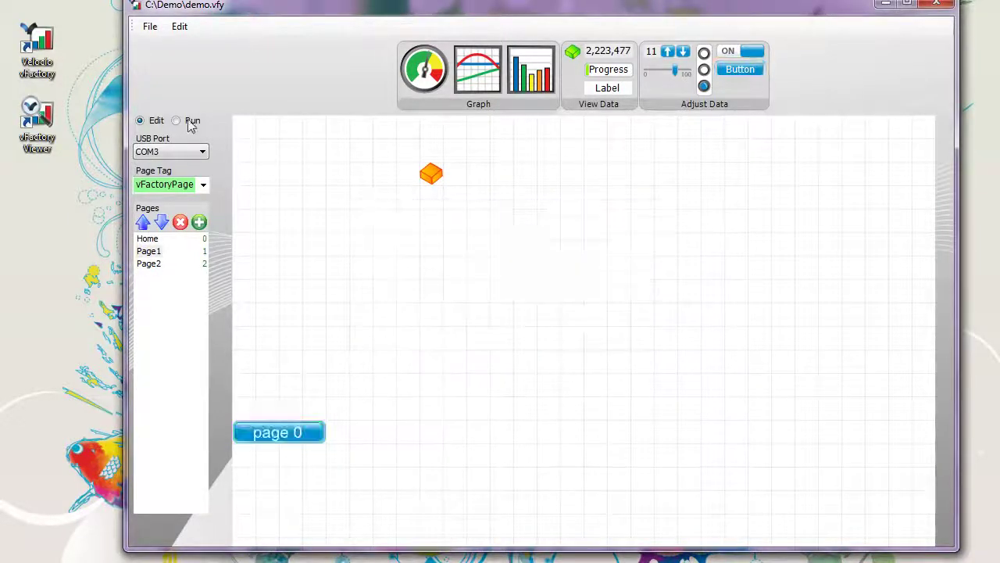
# Switch to run mode and test the "page 1" and "page 0" buttons by moving repeatedly between the Home page and Page1.
pyautogui.click(177, 121)
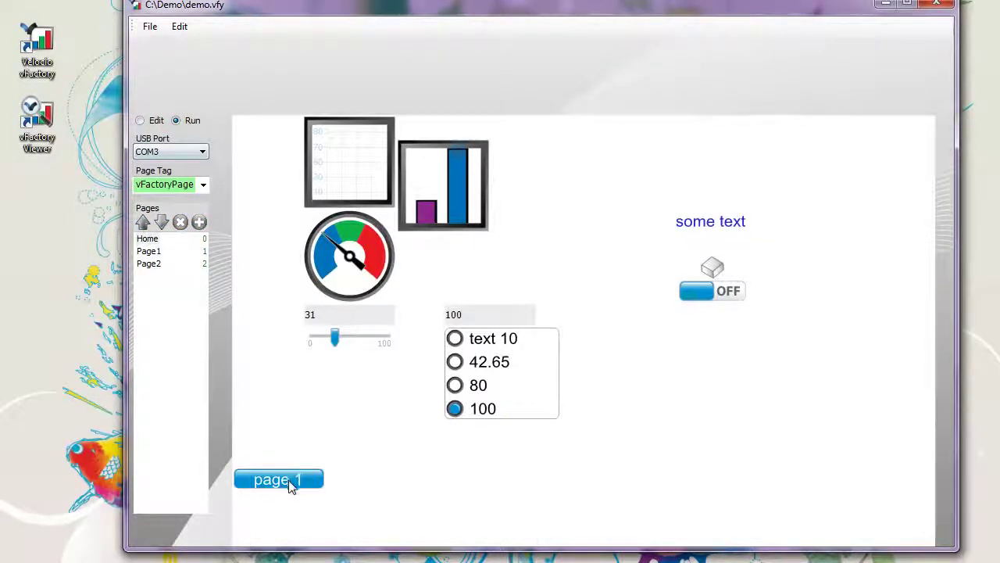
pyautogui.click(292, 483)
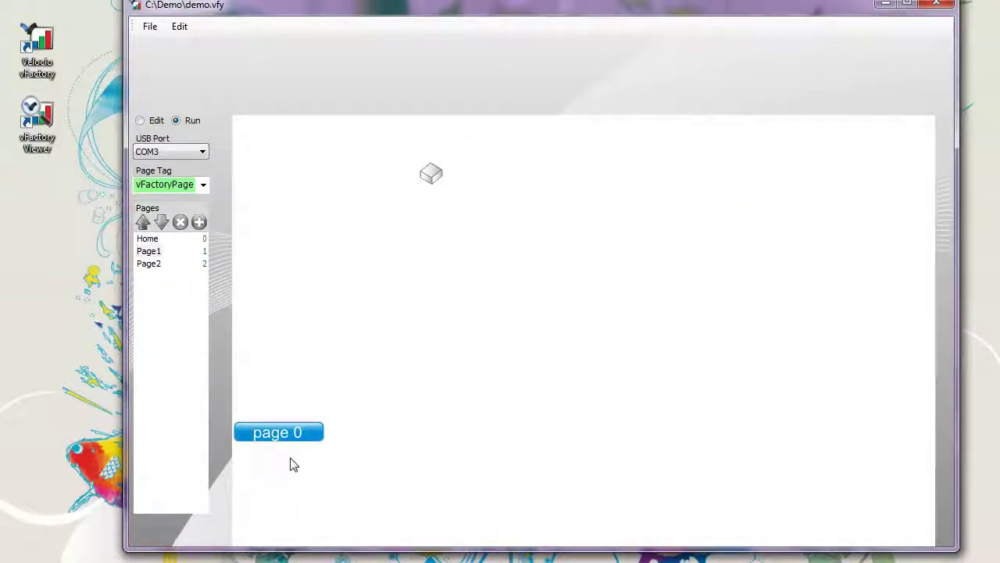
pyautogui.click(283, 432)
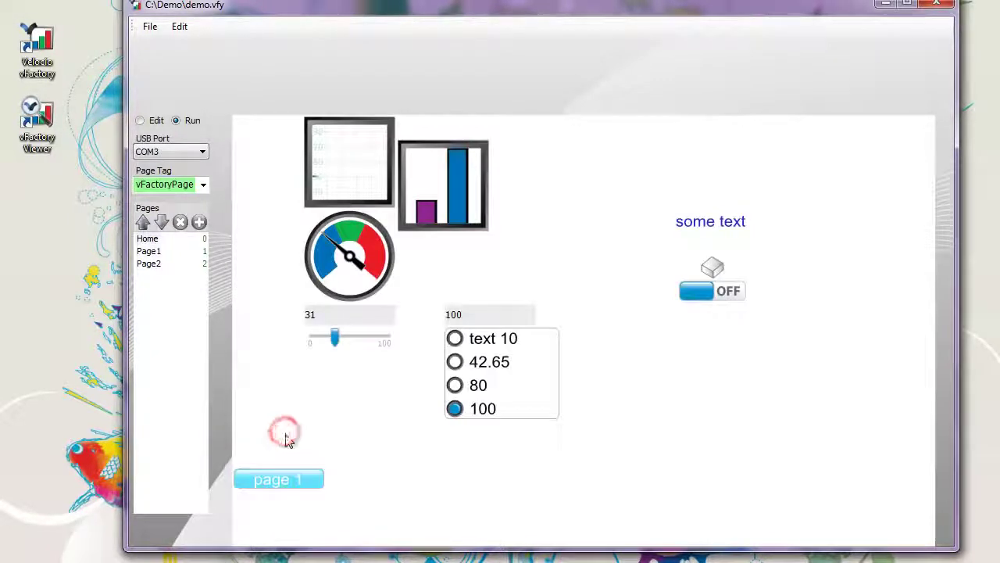
pyautogui.click(286, 480)
pyautogui.click(286, 434)
pyautogui.click(286, 475)
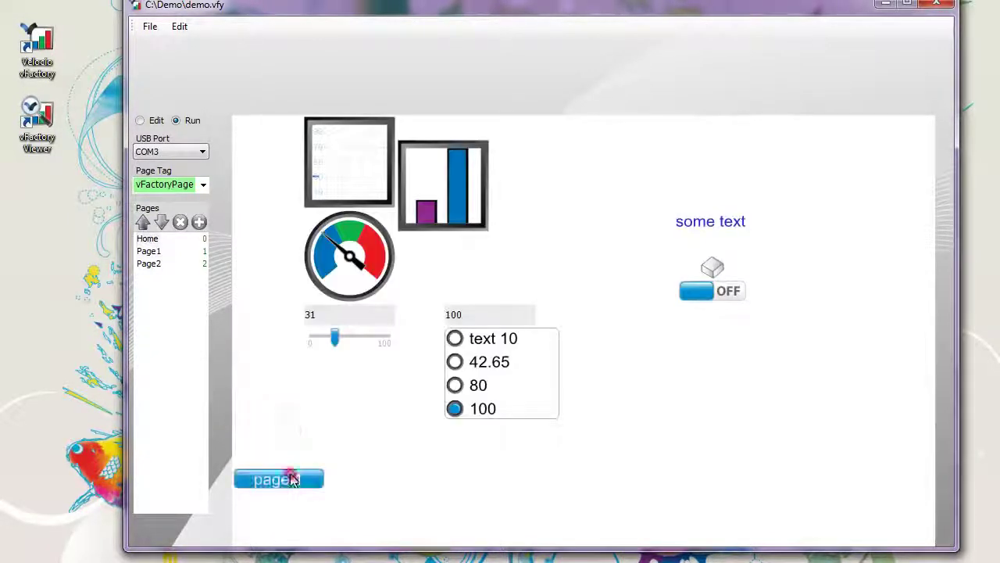
pyautogui.click(289, 435)
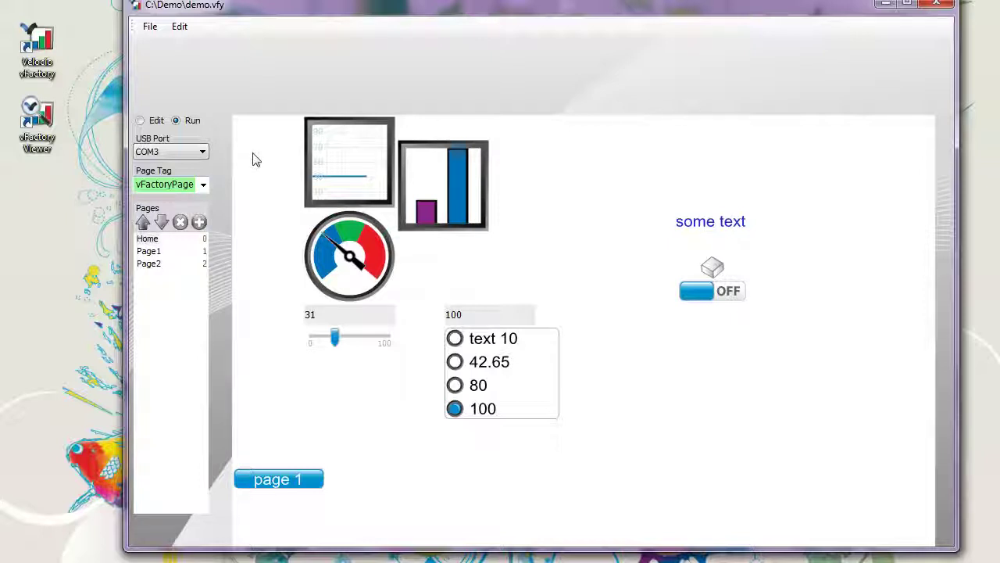
# Return to edit mode, view Page1 and select the Home page.
pyautogui.click(158, 123)
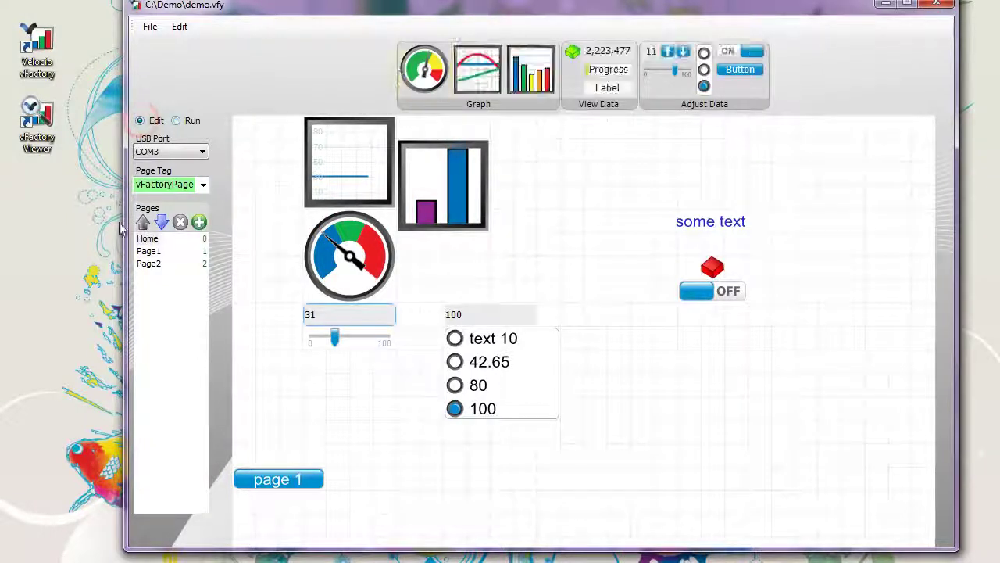
pyautogui.click(155, 252)
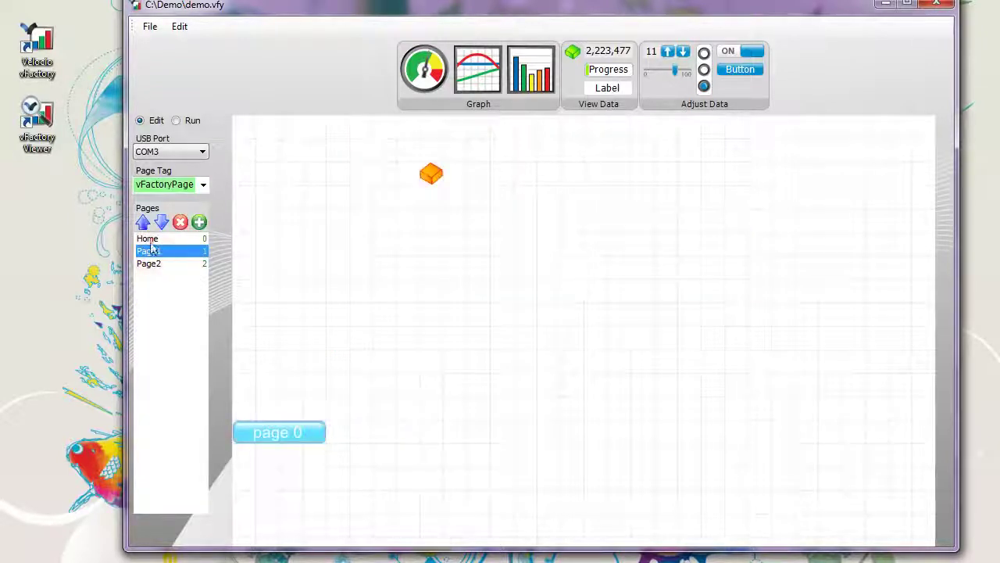
pyautogui.click(151, 239)
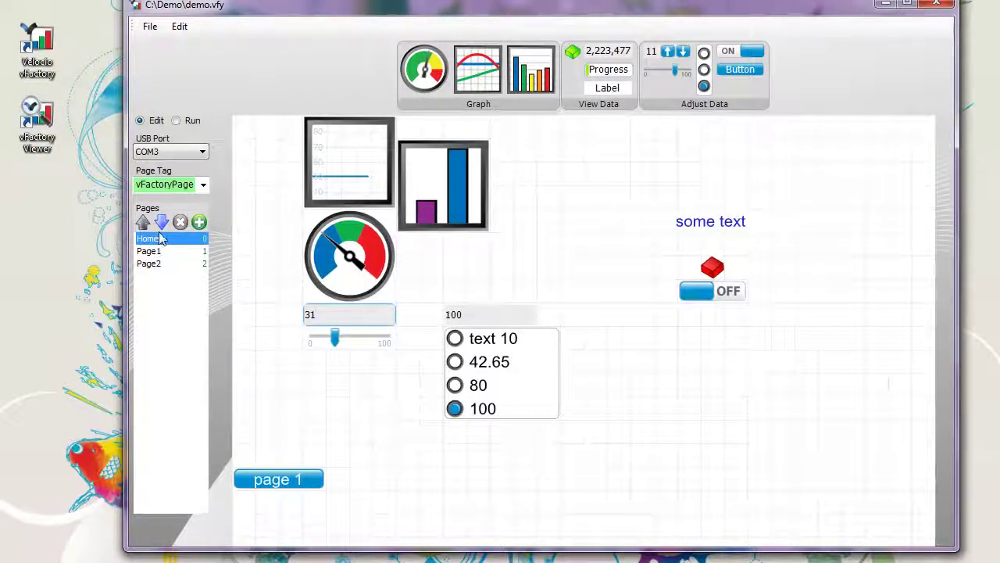
# Move the Home page to the end of the page order and back to the first position.
pyautogui.click(162, 223)
pyautogui.click(161, 223)
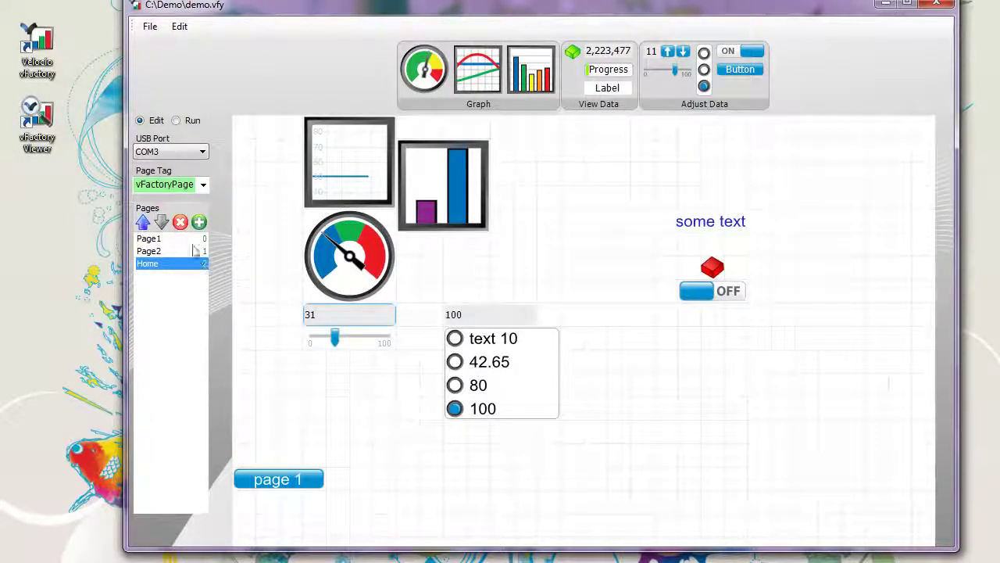
pyautogui.click(143, 223)
pyautogui.click(143, 223)
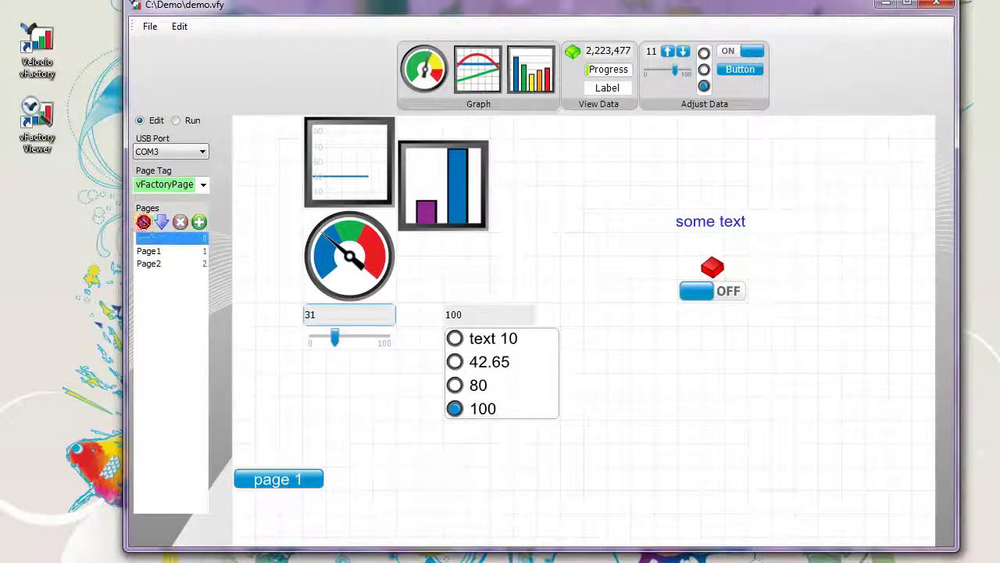
# Rename Page2 as "new name".
pyautogui.click(153, 264)
pyautogui.click(154, 265)
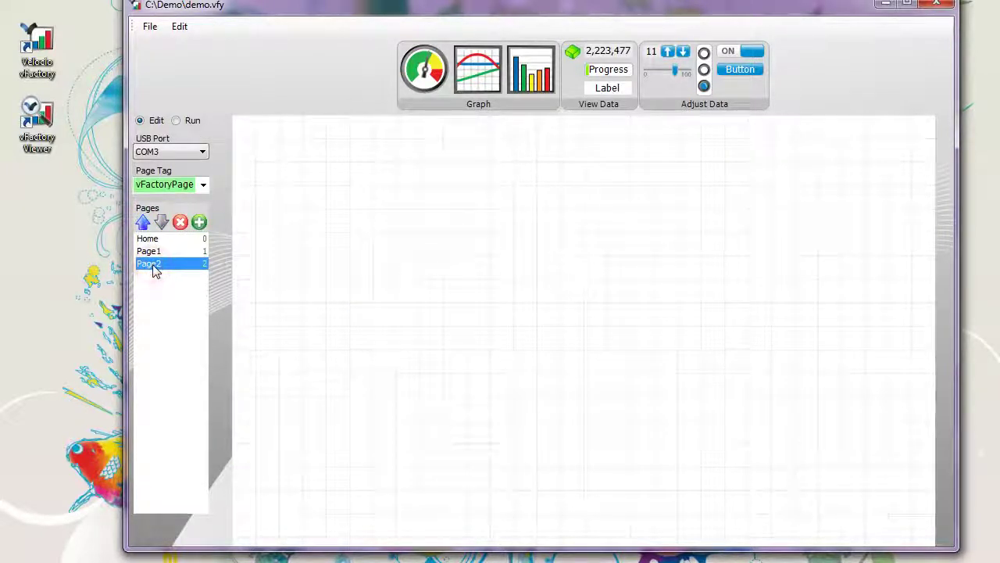
pyautogui.write('new na')
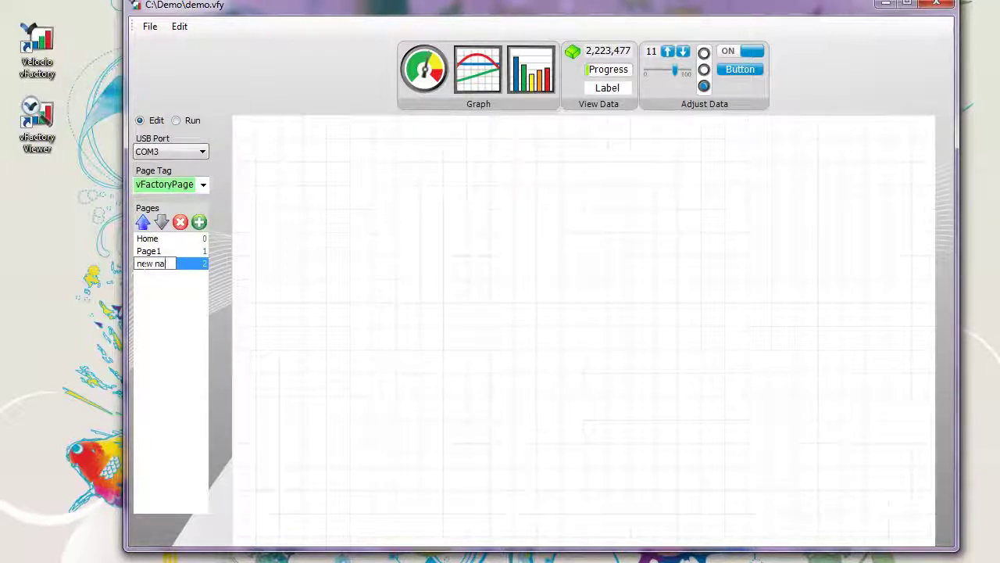
pyautogui.press('Return')
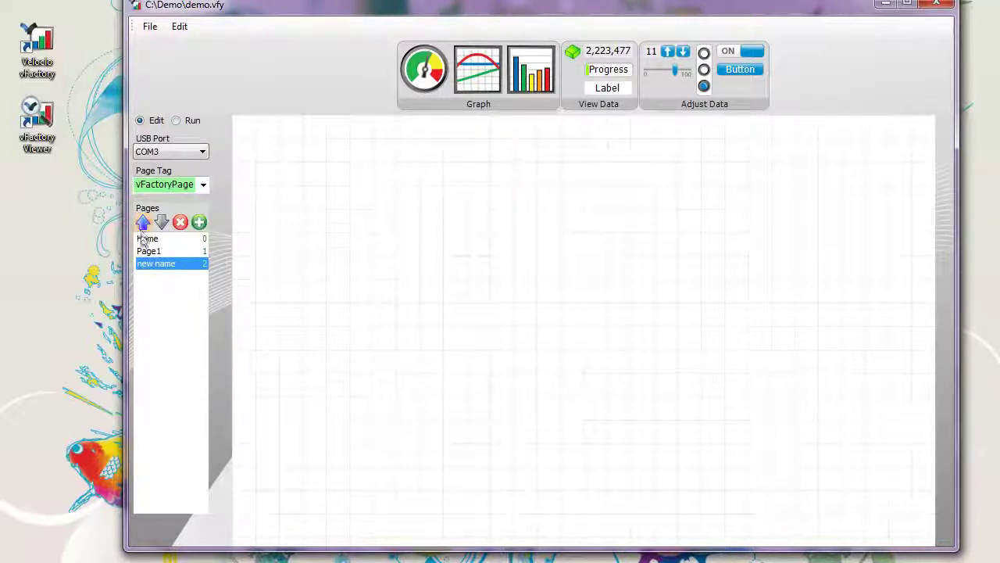
# Delete the "new name" page and add a new blank page at the end of the page list.
pyautogui.click(179, 222)
pyautogui.click(198, 222)
pyautogui.click(286, 274)
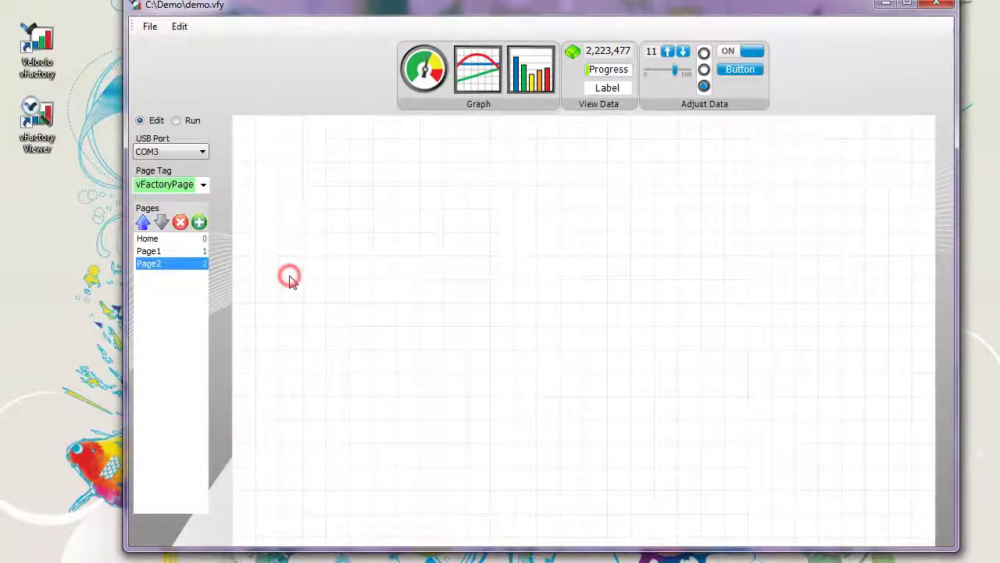
pyautogui.click(298, 60)
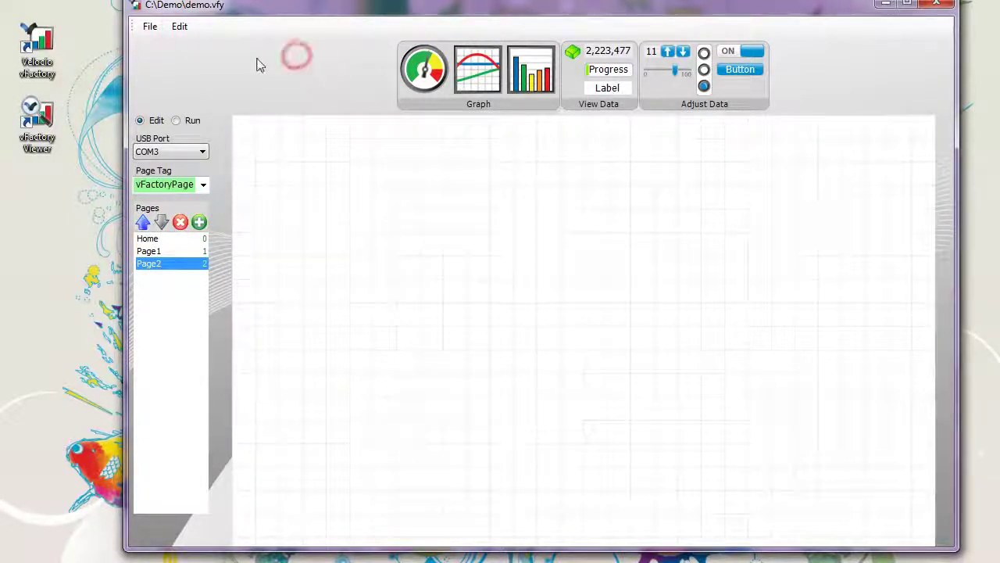
# Save the demo.vfy project and close it with the Home page selected.
pyautogui.click(150, 27)
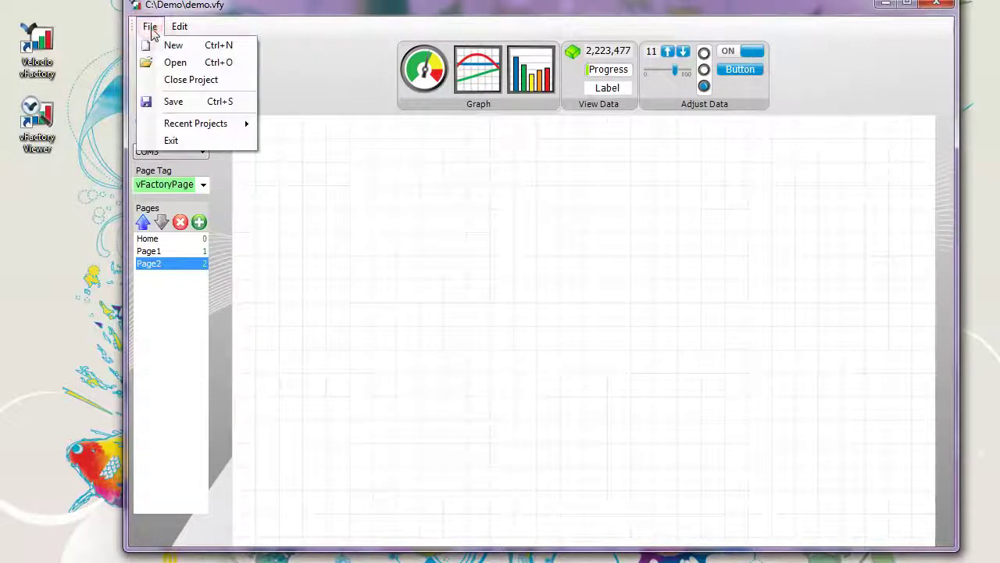
pyautogui.click(170, 103)
pyautogui.click(150, 238)
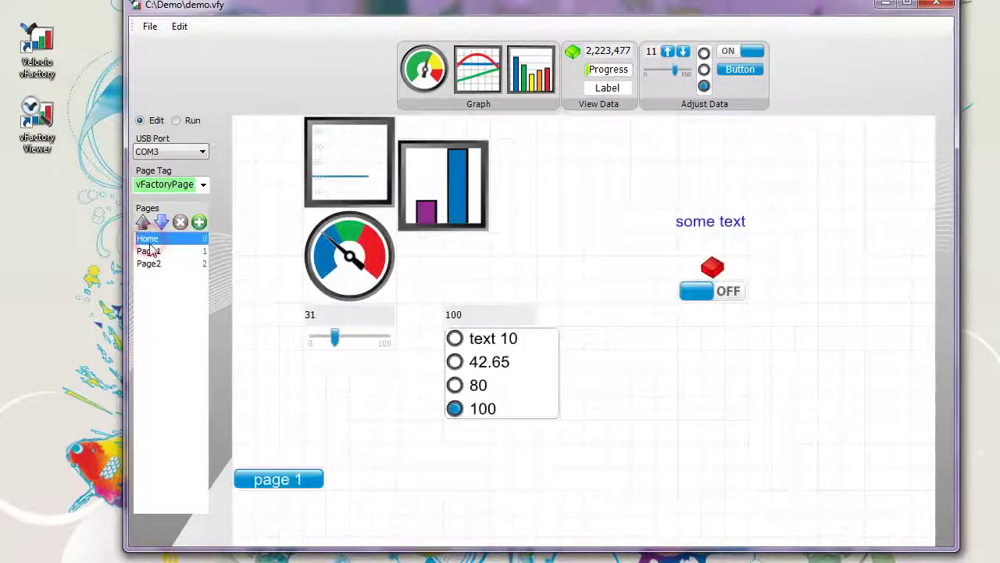
pyautogui.moveTo(849, 16); pyautogui.dragTo(850, 27)
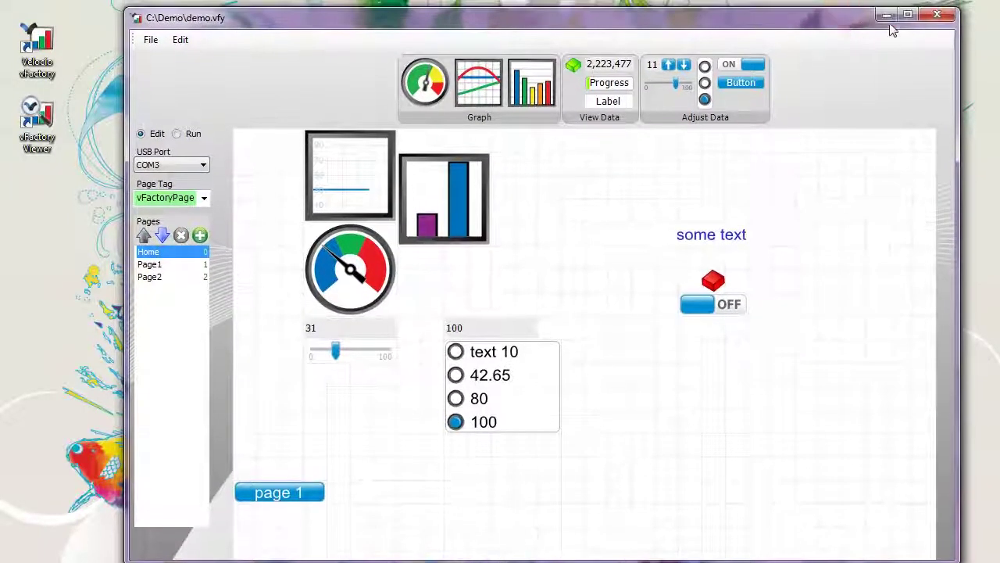
pyautogui.click(939, 16)
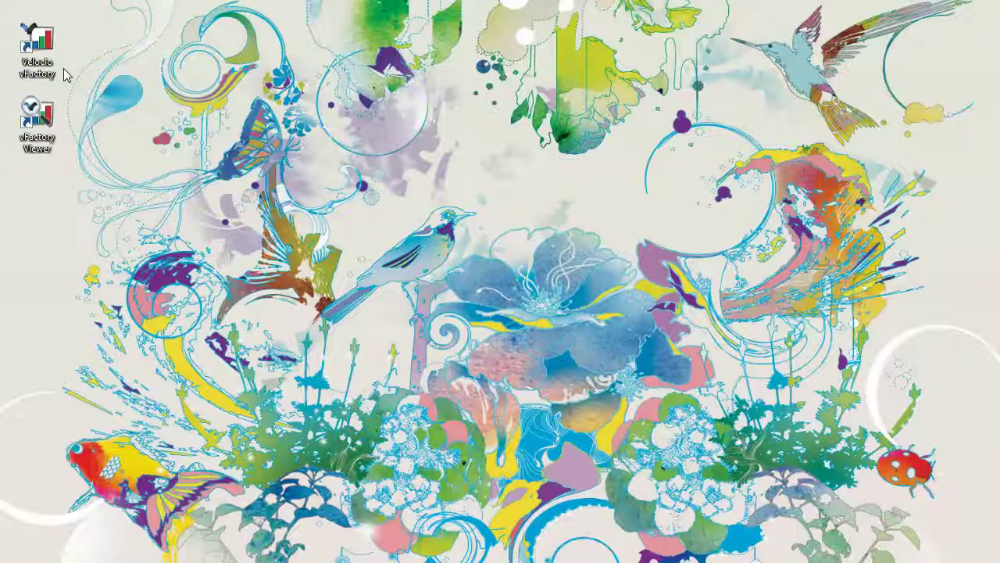
# Launch vFactory Viewer and open the recent project C:\Demo\demo.vfy.
pyautogui.click(51, 134)
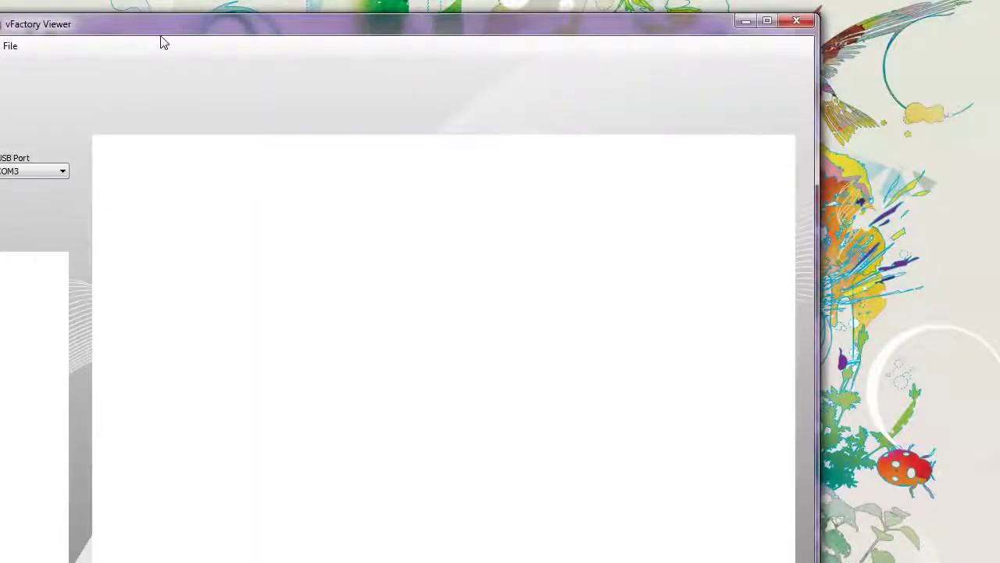
pyautogui.moveTo(168, 29); pyautogui.dragTo(389, 28)
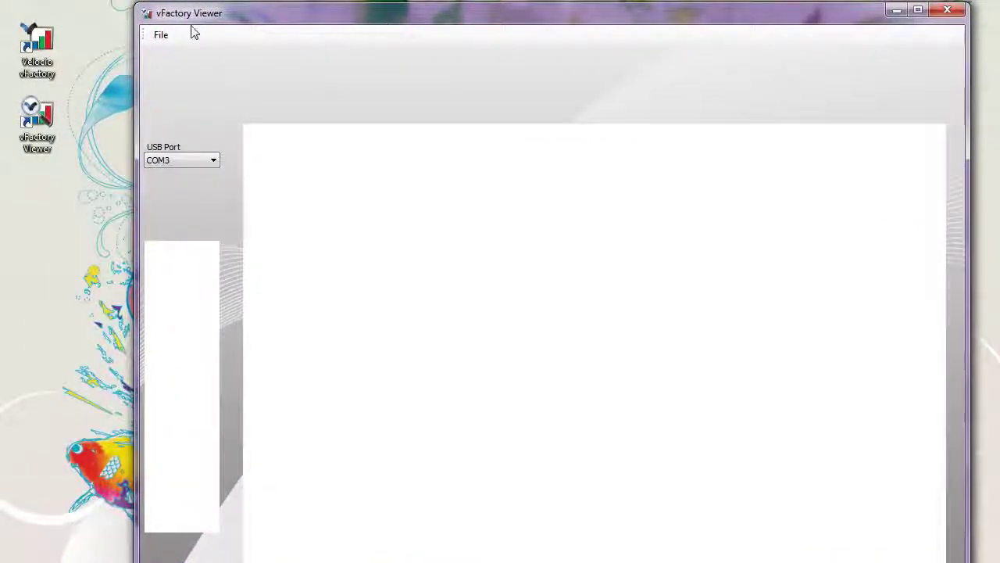
pyautogui.click(161, 35)
pyautogui.moveTo(223, 97)
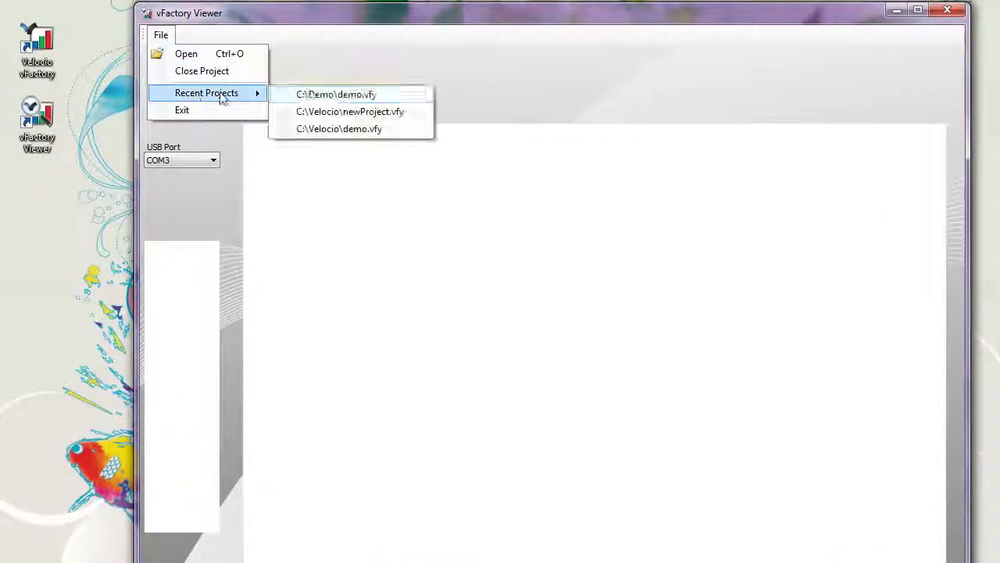
pyautogui.click(364, 96)
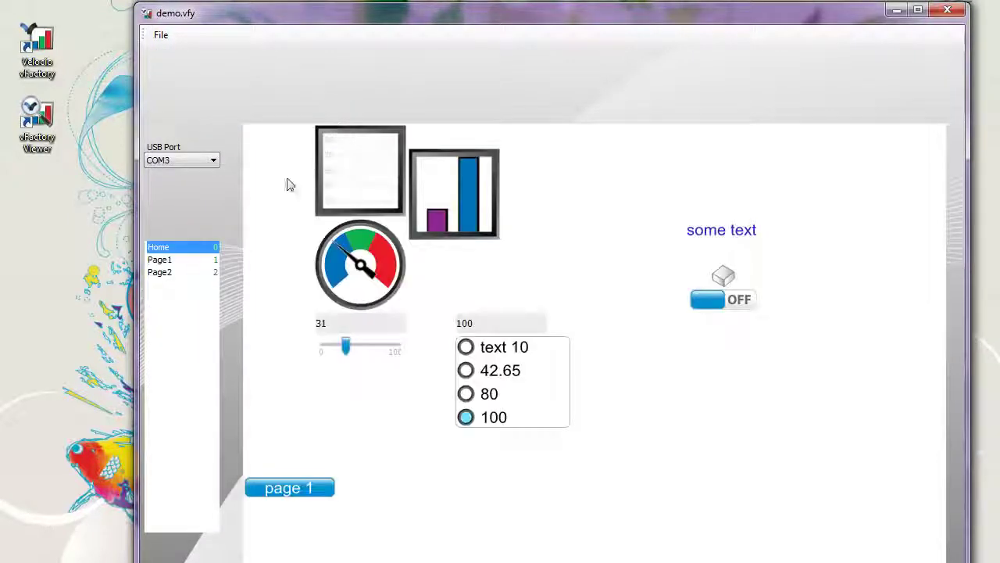
# Browse the Home, Page1 and Page2 pages from the page list, and return to Home with Page1's "page 0" button.
pyautogui.click(164, 260)
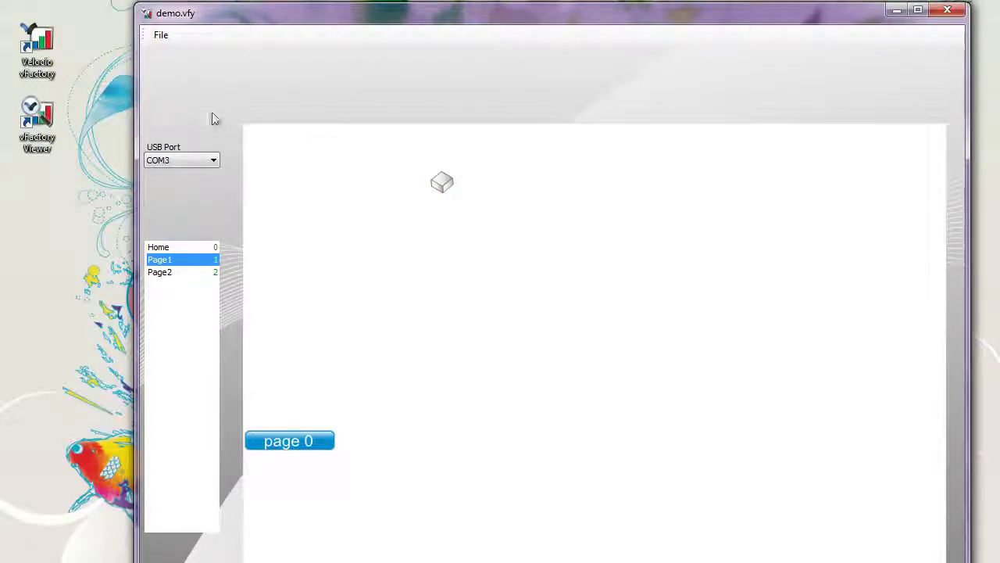
pyautogui.click(162, 272)
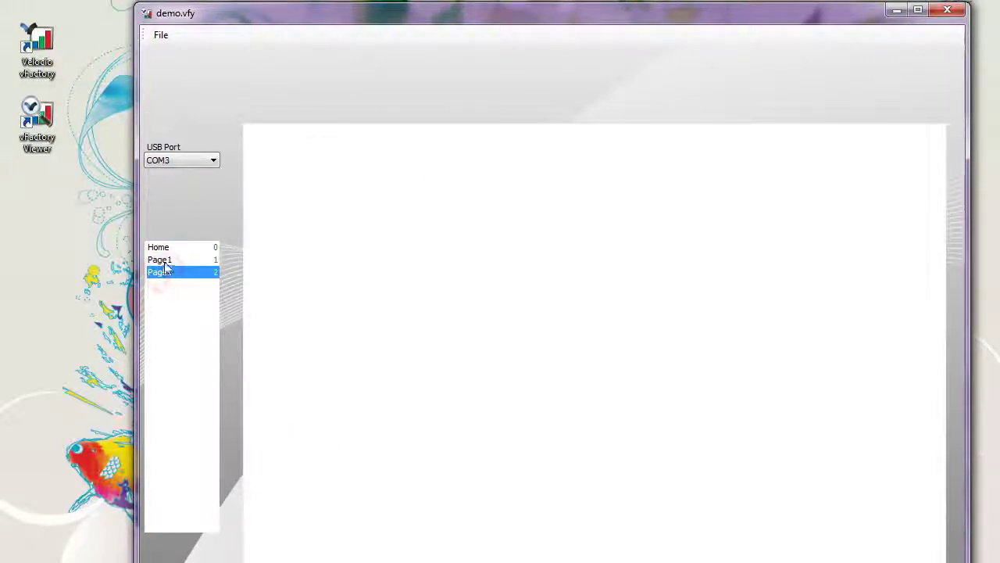
pyautogui.click(161, 260)
pyautogui.click(166, 247)
pyautogui.click(163, 260)
pyautogui.click(161, 271)
pyautogui.click(160, 246)
pyautogui.click(164, 260)
pyautogui.click(288, 441)
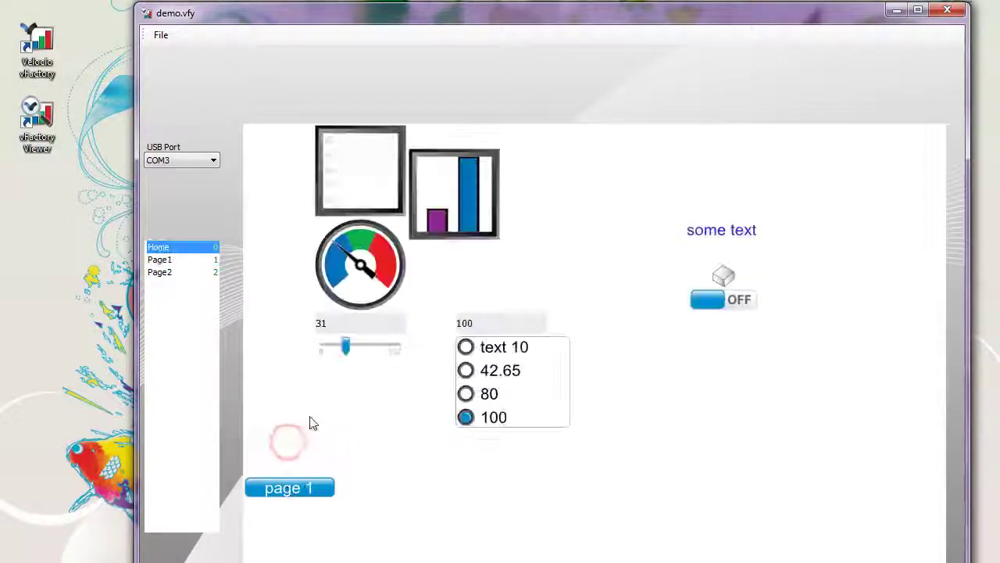
# Test the Home page controls by setting the slider to 32 and switching the toggle on and back off, viewing Page1 in between.
pyautogui.click(348, 344)
pyautogui.moveTo(357, 350)
pyautogui.mouseDown()
pyautogui.moveTo(393, 344)
pyautogui.moveTo(346, 351)
pyautogui.mouseUp()
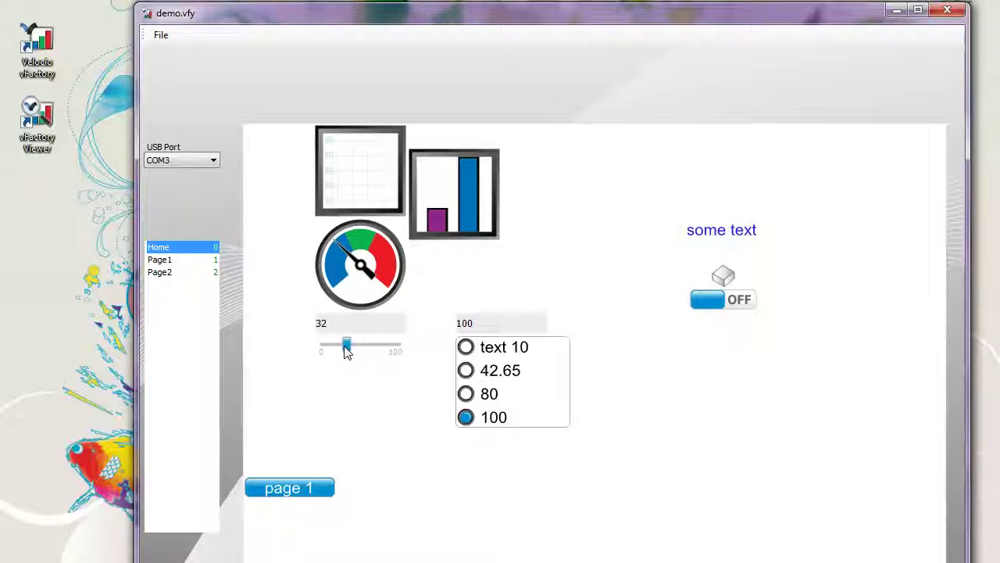
pyautogui.click(691, 303)
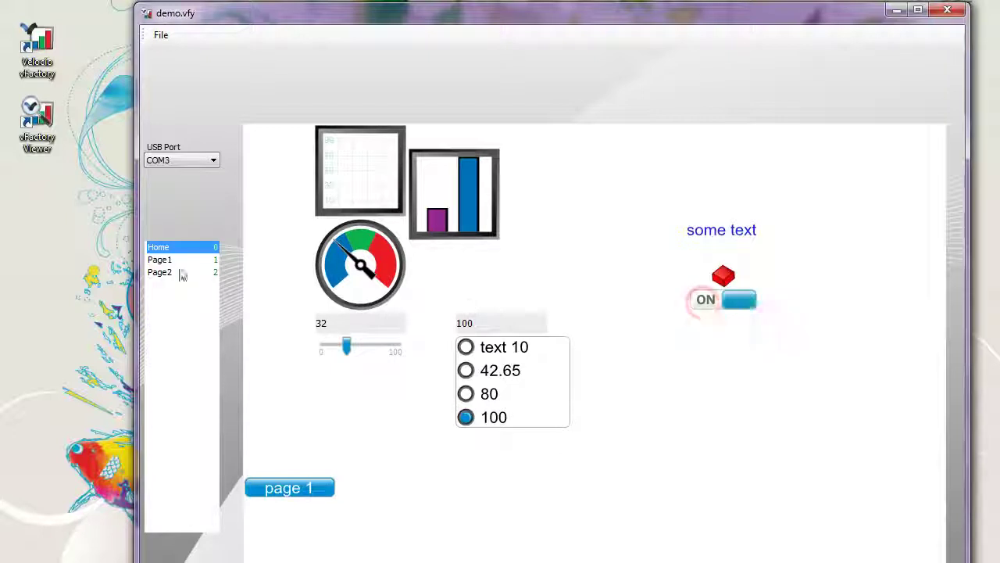
pyautogui.click(159, 260)
pyautogui.click(159, 247)
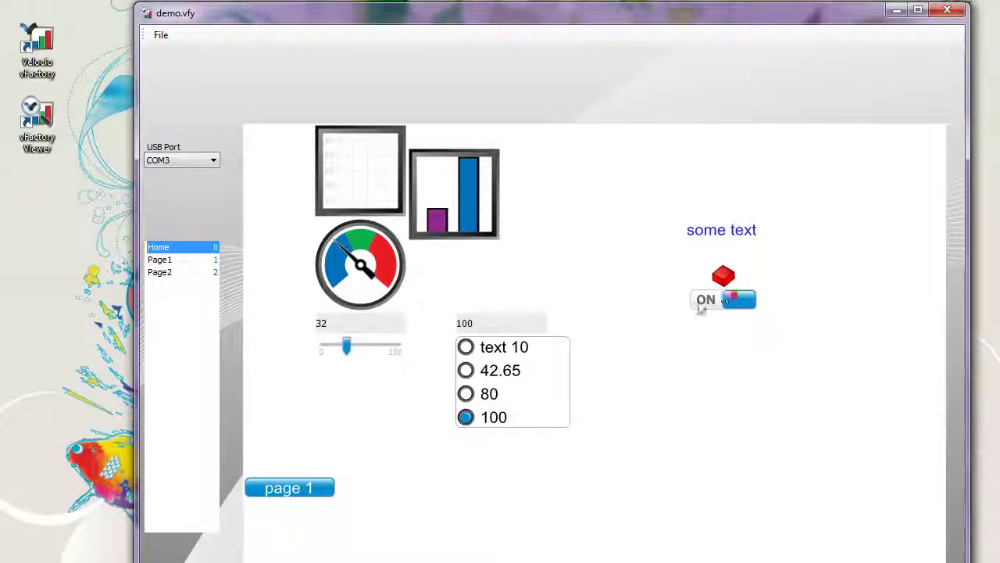
pyautogui.click(701, 305)
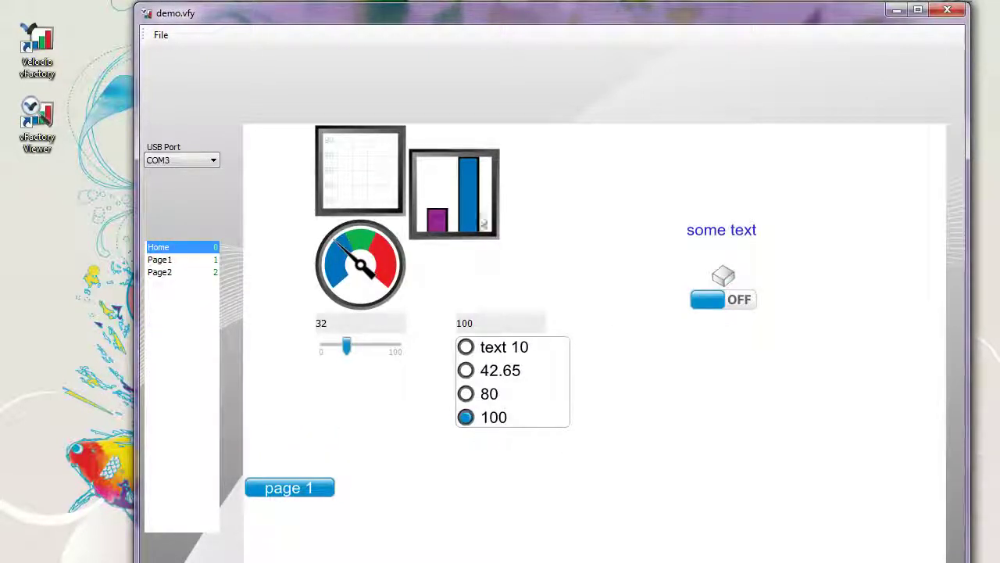
pyautogui.moveTo(538, 21)
pyautogui.mouseDown()
pyautogui.moveTo(536, 30)
pyautogui.moveTo(536, 20)
pyautogui.mouseUp()
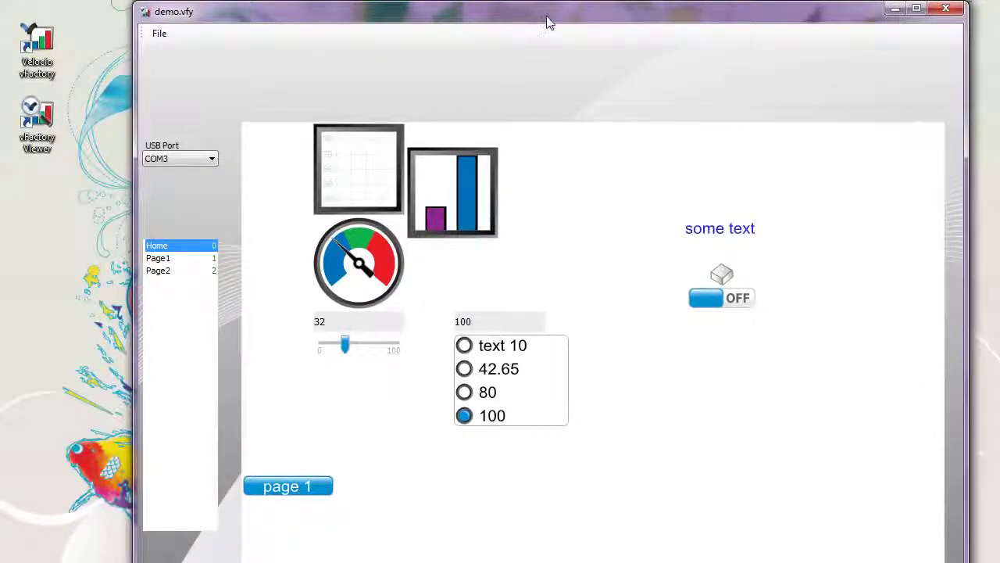